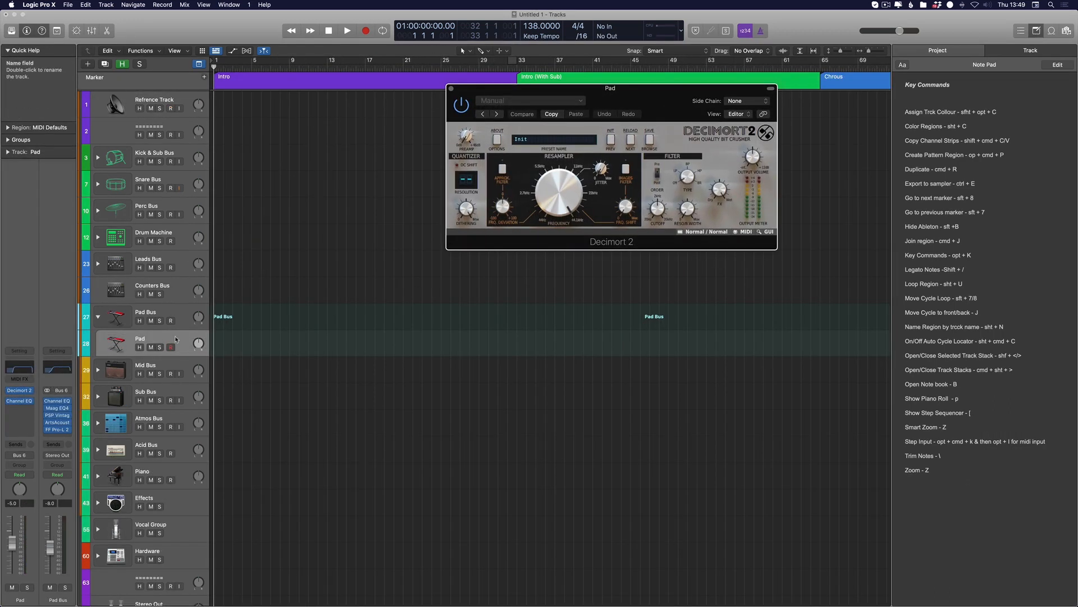
# Show automation and adjust the resampler Frequency in the Pad track's Decimort 2 so its automation lane is selected, and close the plug-in.
pyautogui.press('a')
pyautogui.moveTo(533, 106); pyautogui.dragTo(368, 199)
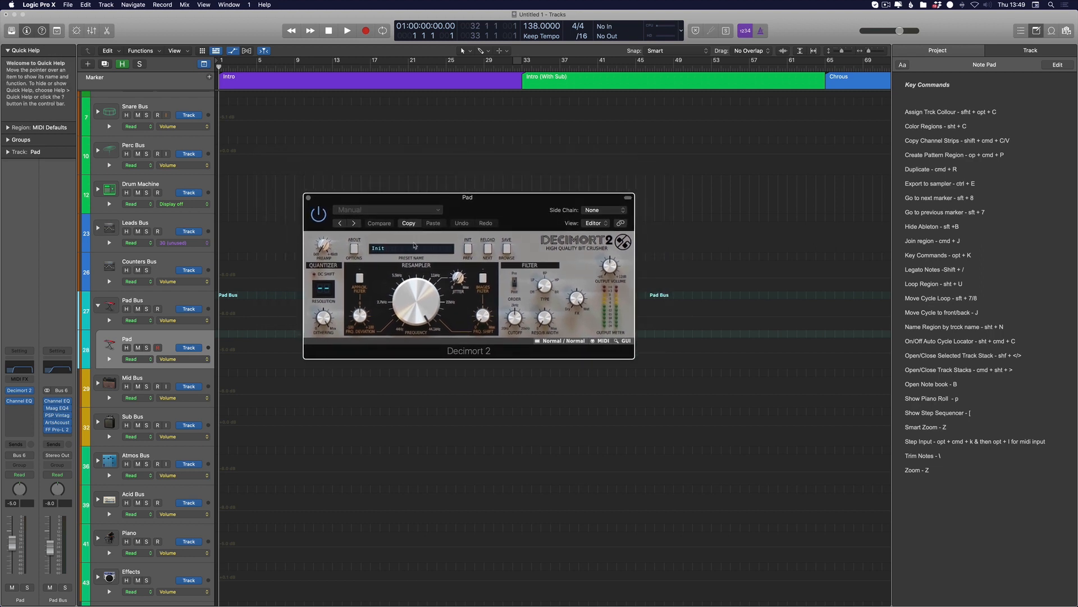
pyautogui.moveTo(416, 319); pyautogui.dragTo(313, 336)
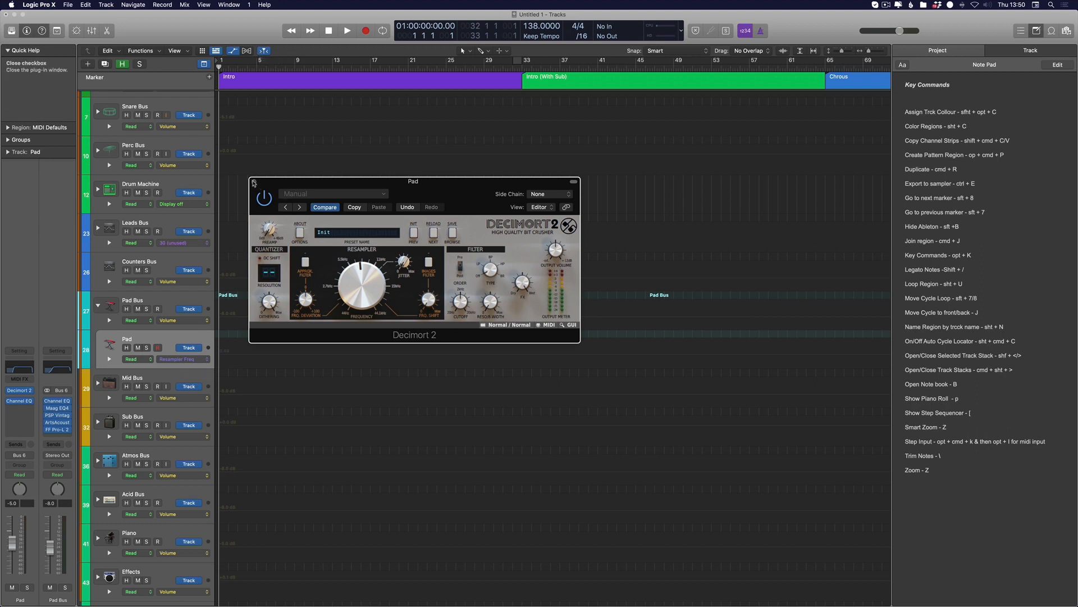
pyautogui.click(254, 182)
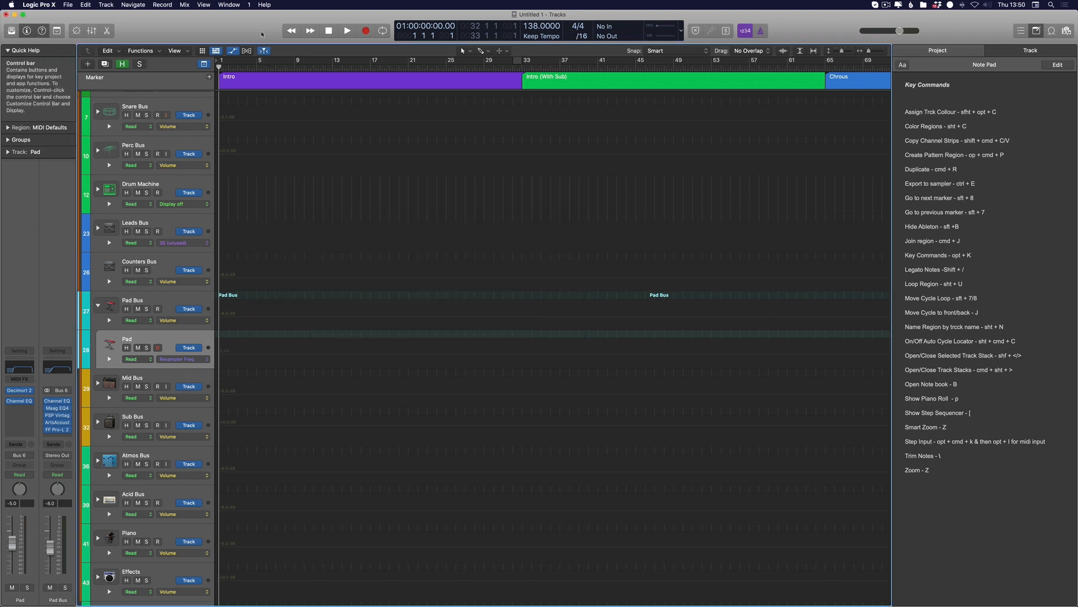
# Check the automation parameter auto-selection option, hide track automation, and select the Pad Bus track.
pyautogui.click(184, 4)
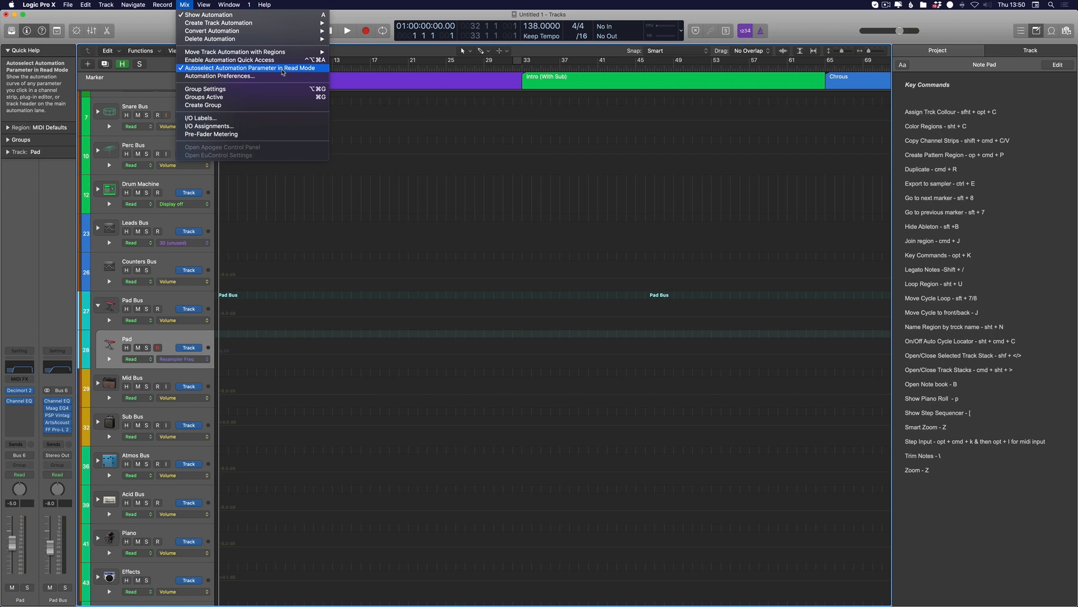
pyautogui.click(208, 15)
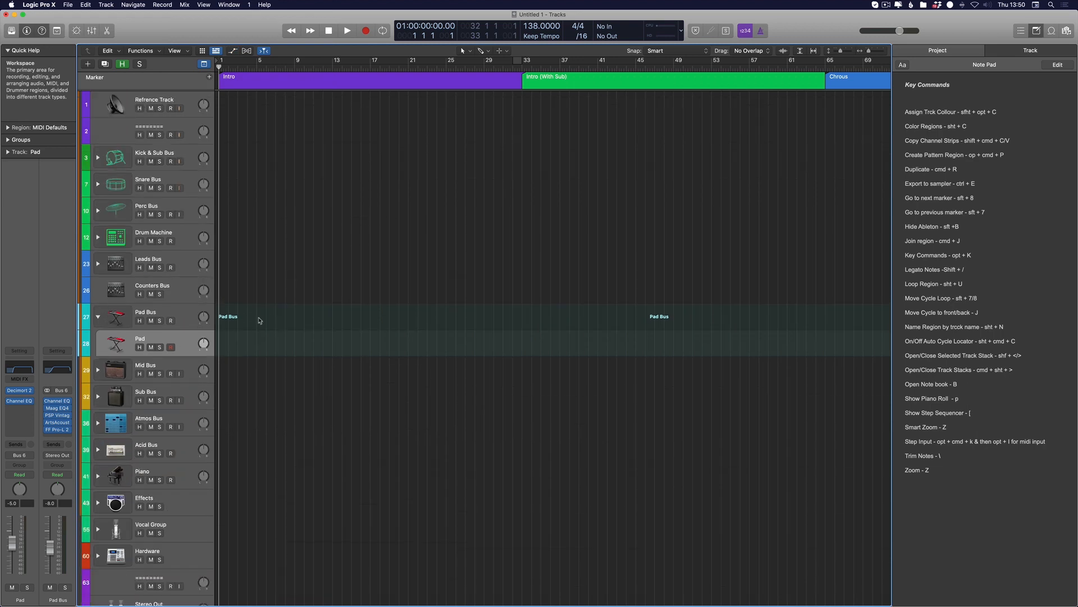
pyautogui.rightClick(182, 309)
pyautogui.click(186, 310)
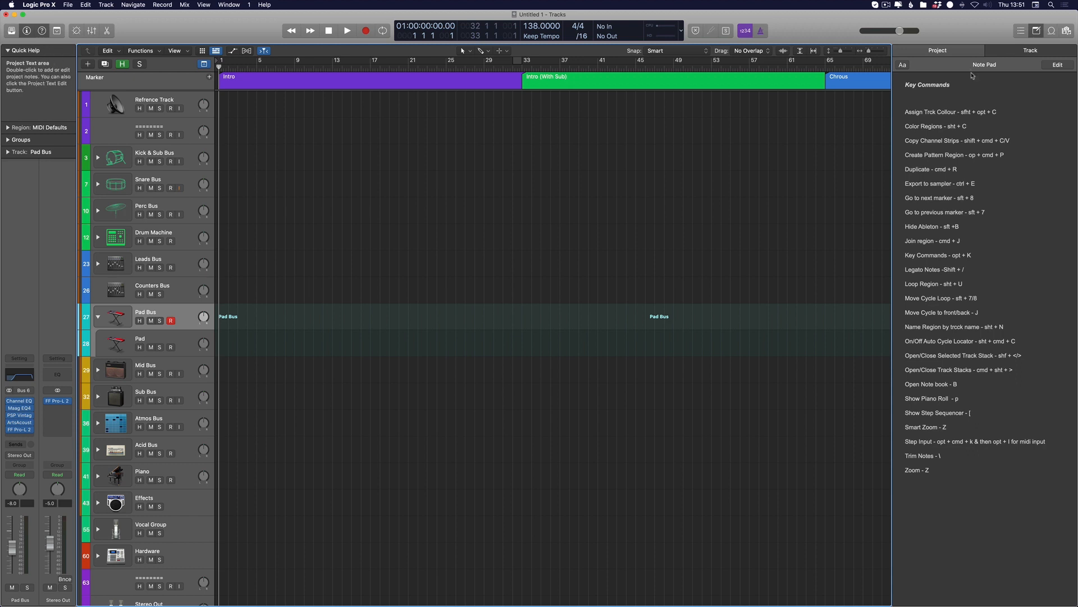
# Show the untagged loops in the Loop Browser, look inside the Grooves folder and return to the folder list.
pyautogui.press('o')
pyautogui.click(1030, 50)
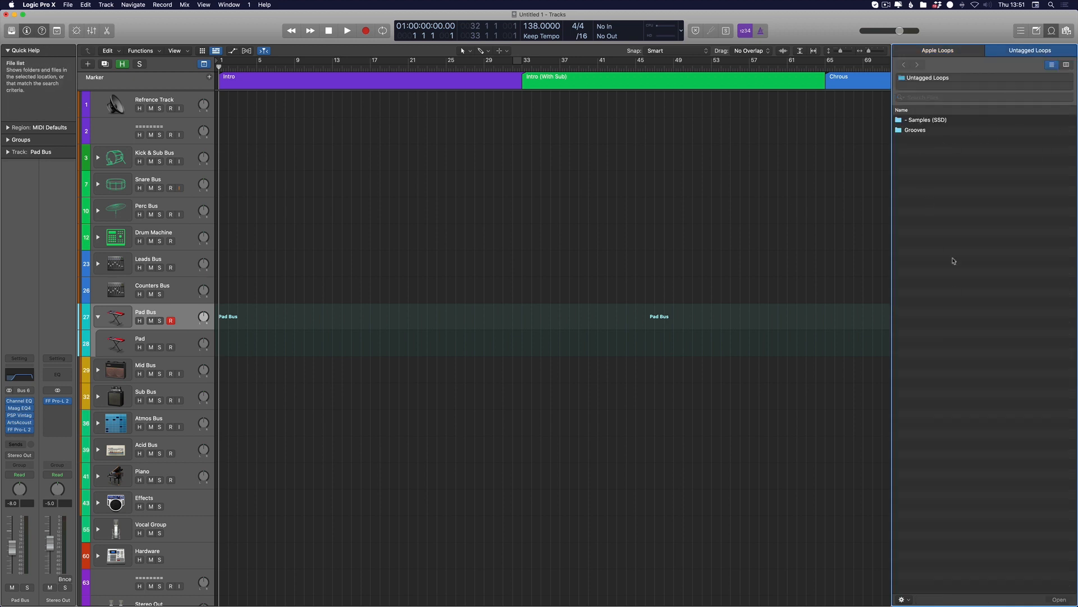
pyautogui.click(915, 130)
pyautogui.click(905, 65)
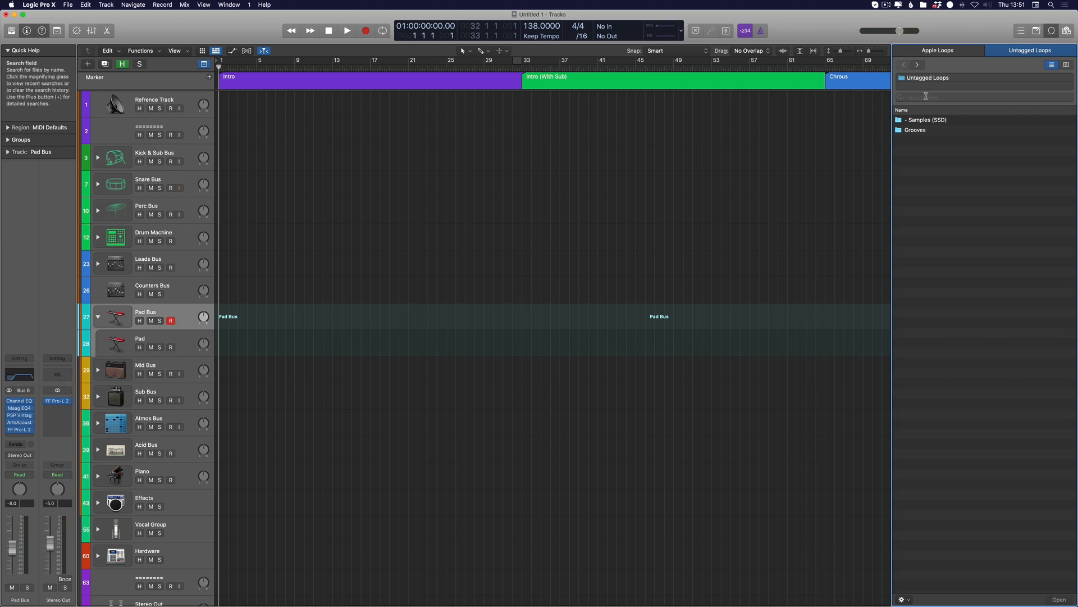
pyautogui.click(904, 65)
pyautogui.click(905, 64)
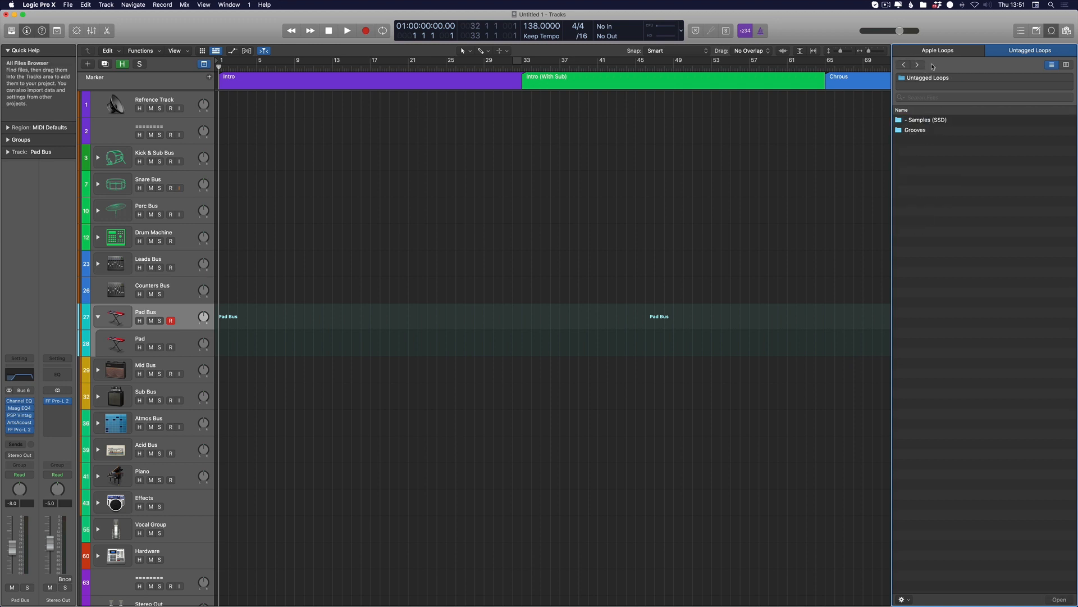
# Open the SPINNIN_drum_loops folder inside the Spinnin.Sounds-Future.House.Sample.Pack folder.
pyautogui.doubleClick(916, 130)
pyautogui.doubleClick(927, 150)
pyautogui.doubleClick(925, 120)
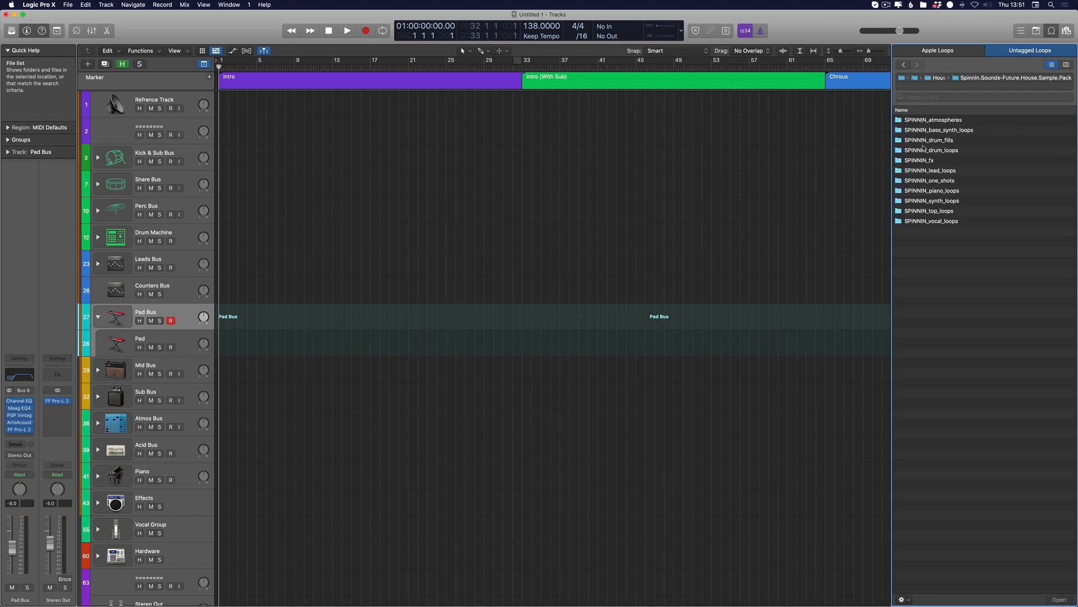
pyautogui.click(950, 171)
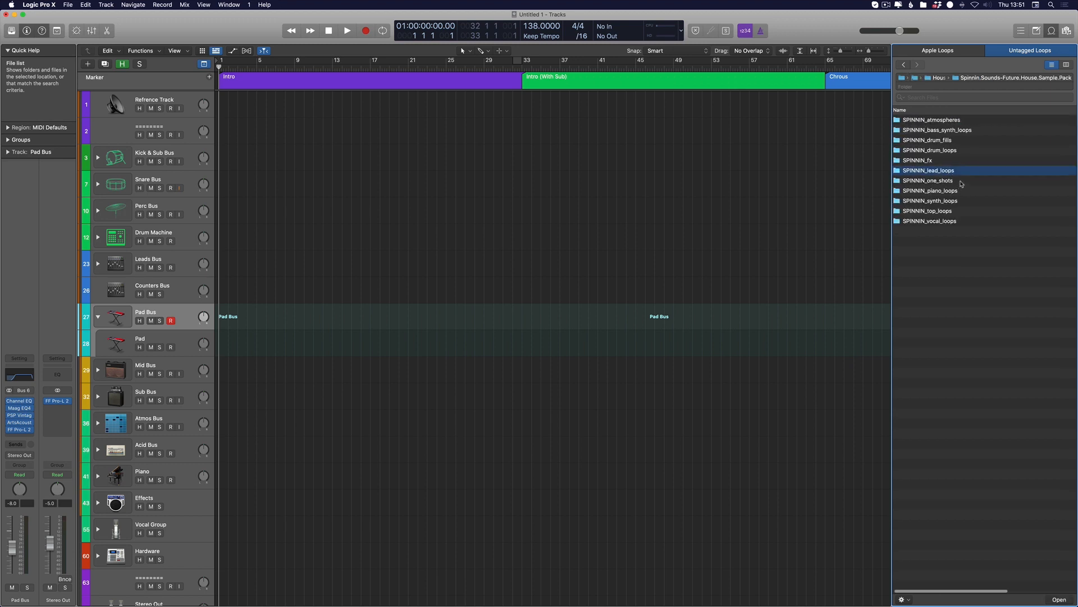
pyautogui.doubleClick(946, 150)
# Preview the drum loops one after another from SPINNIN_drum_loop_boom_kick_126.wav down to SPINNIN_drum_loop_bouncy_hihat_126.wav.
pyautogui.click(956, 150)
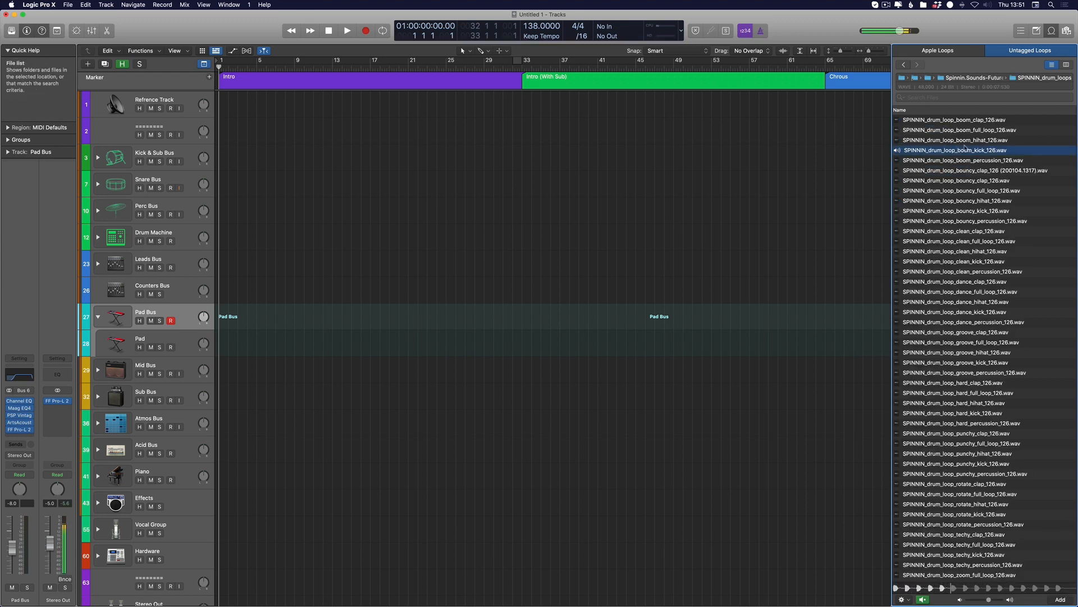
pyautogui.press('Down')
pyautogui.press('Down')
pyautogui.press('Down')
pyautogui.press('Down')
pyautogui.press('Down')
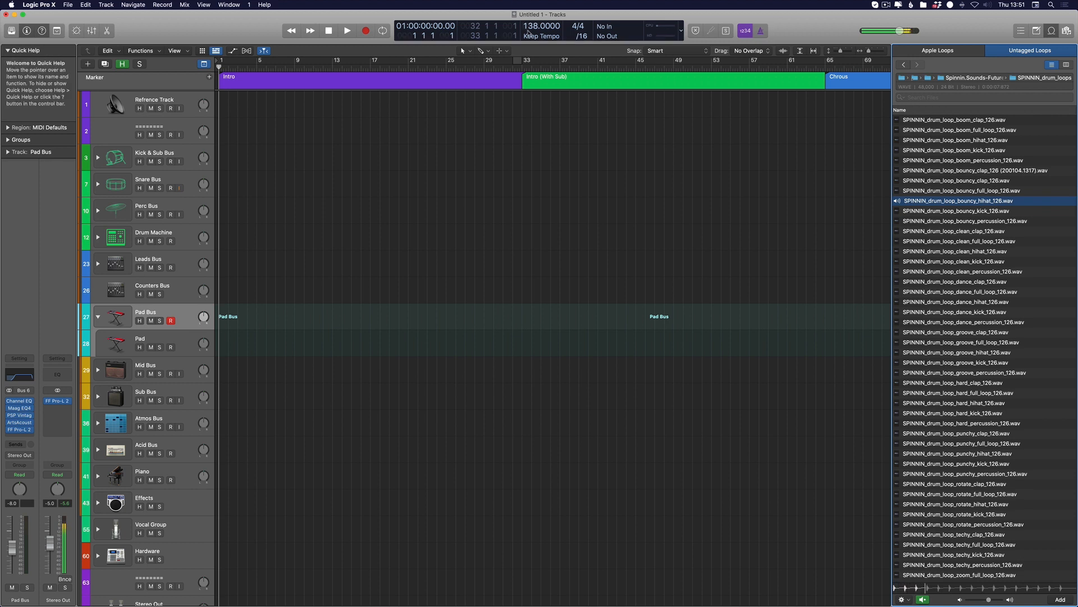
# Set the project tempo to 120 while the bouncy hi-hat loop is previewing.
pyautogui.moveTo(540, 26); pyautogui.dragTo(540, 30)
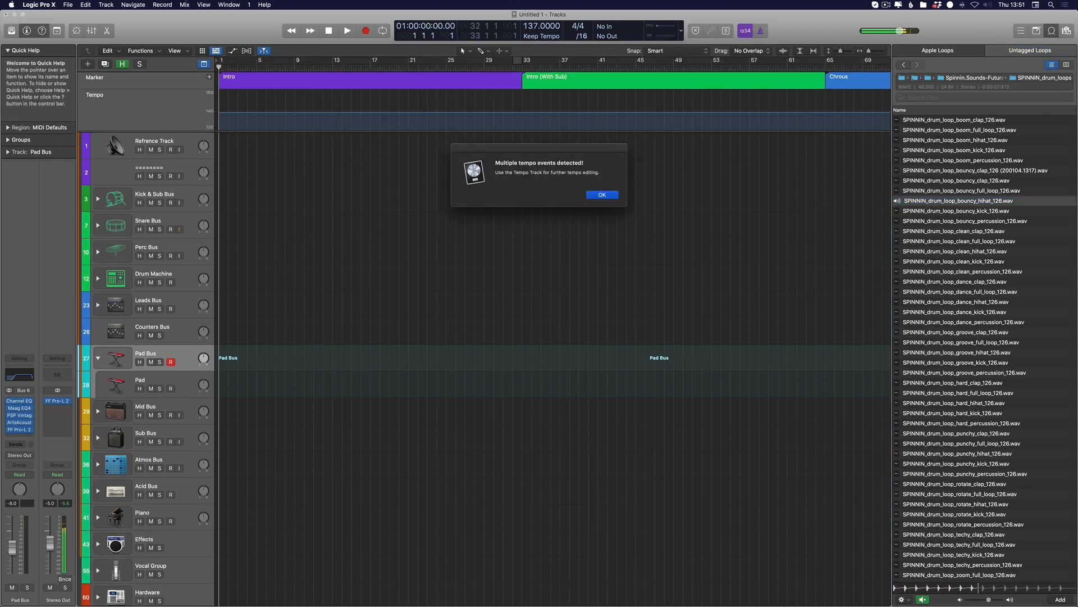
pyautogui.click(602, 194)
pyautogui.press('z')
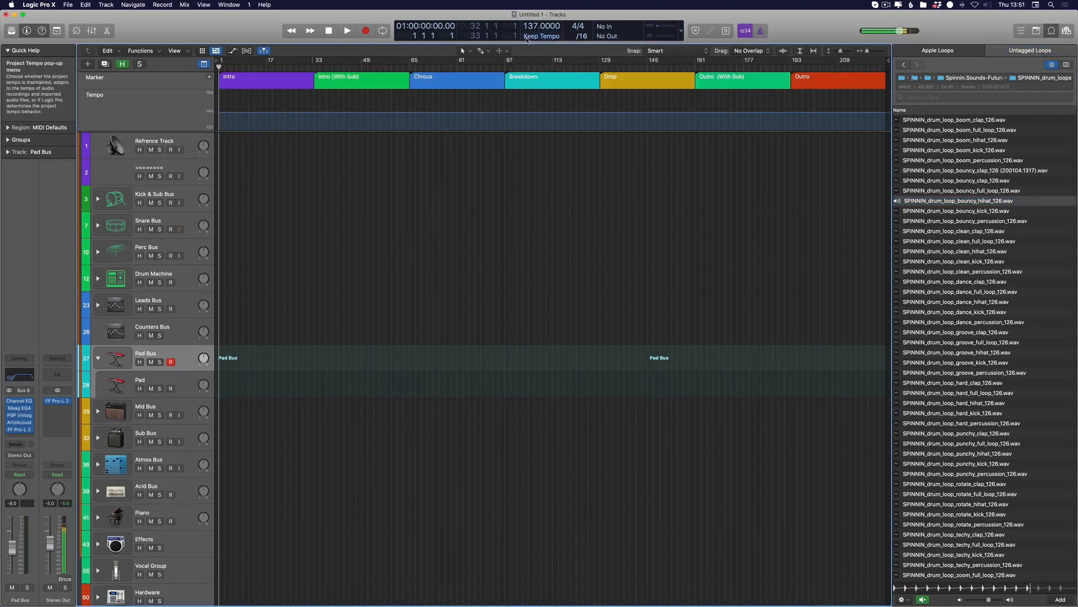
pyautogui.doubleClick(541, 26)
pyautogui.write('120')
pyautogui.press('Return')
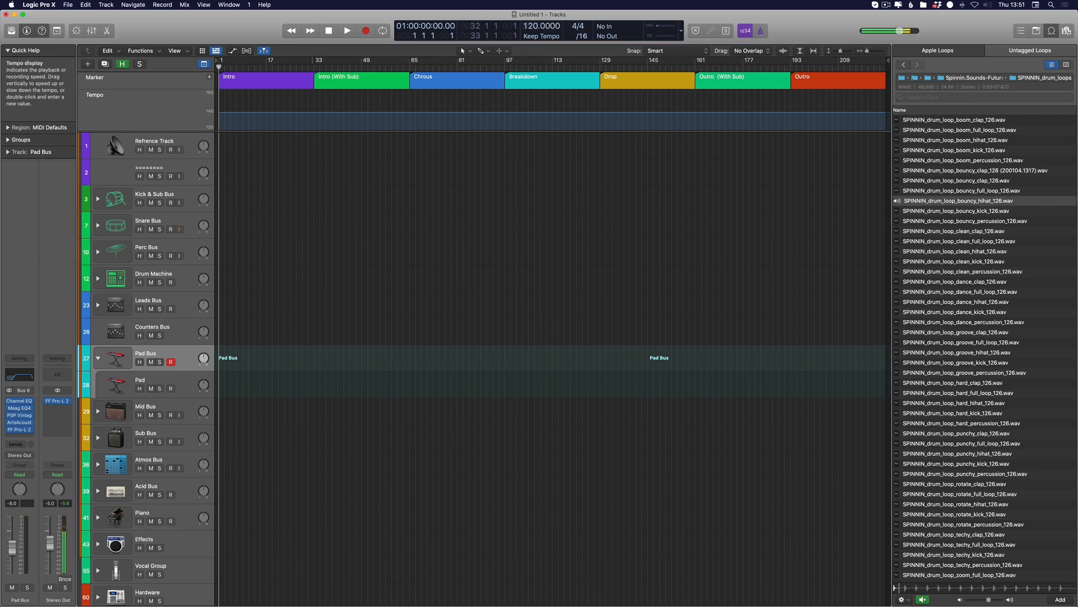
pyautogui.press('Return')
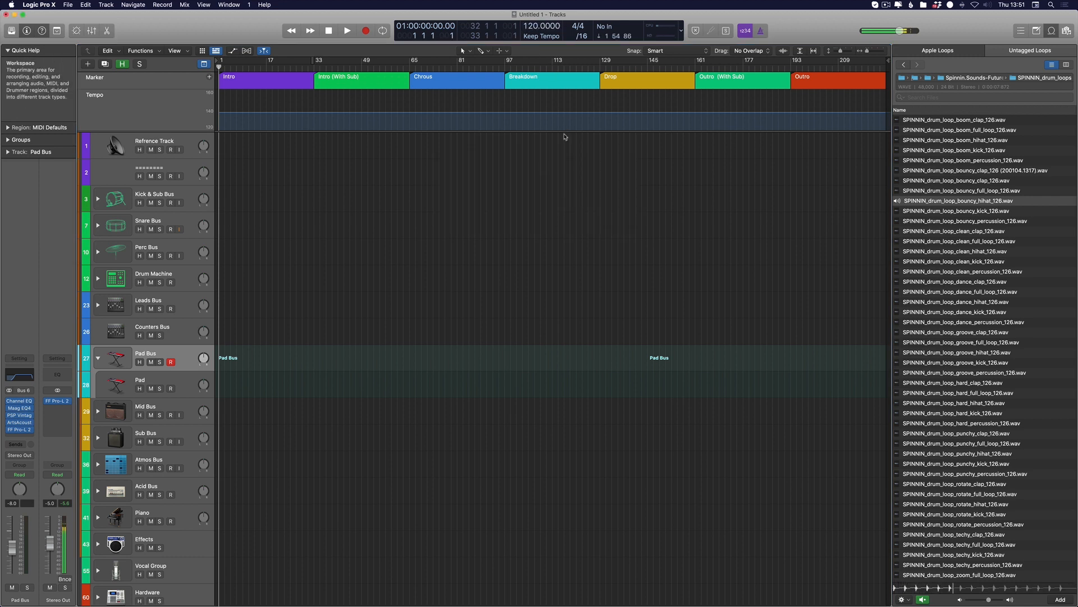
# Level the tempo track at 138 across the whole song during playback, and return the playhead to the start.
pyautogui.press('space')
pyautogui.moveTo(300, 118); pyautogui.dragTo(301, 112)
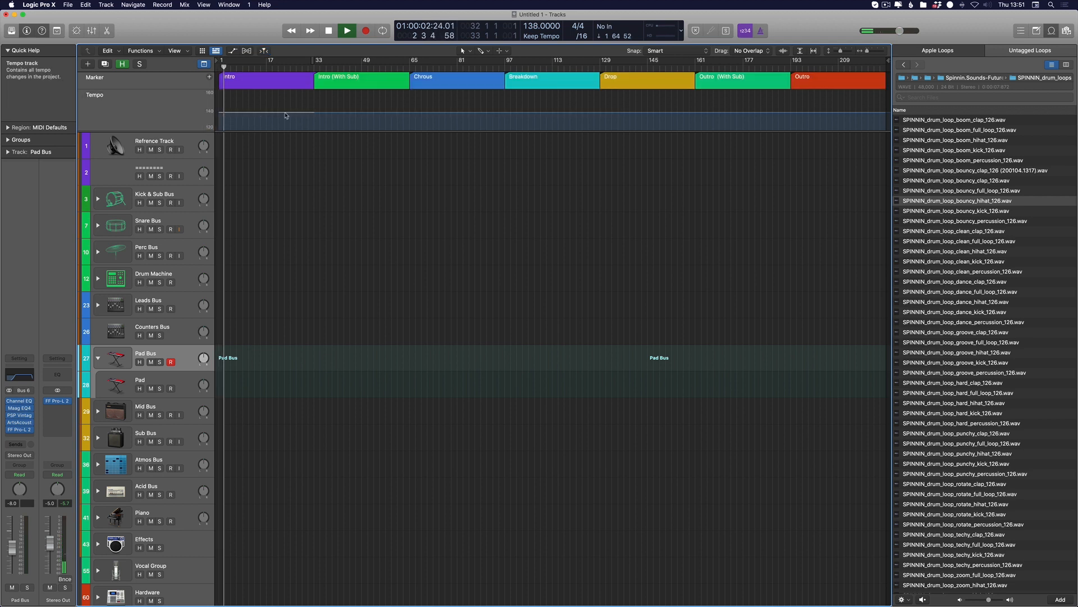
pyautogui.moveTo(329, 127); pyautogui.dragTo(329, 116)
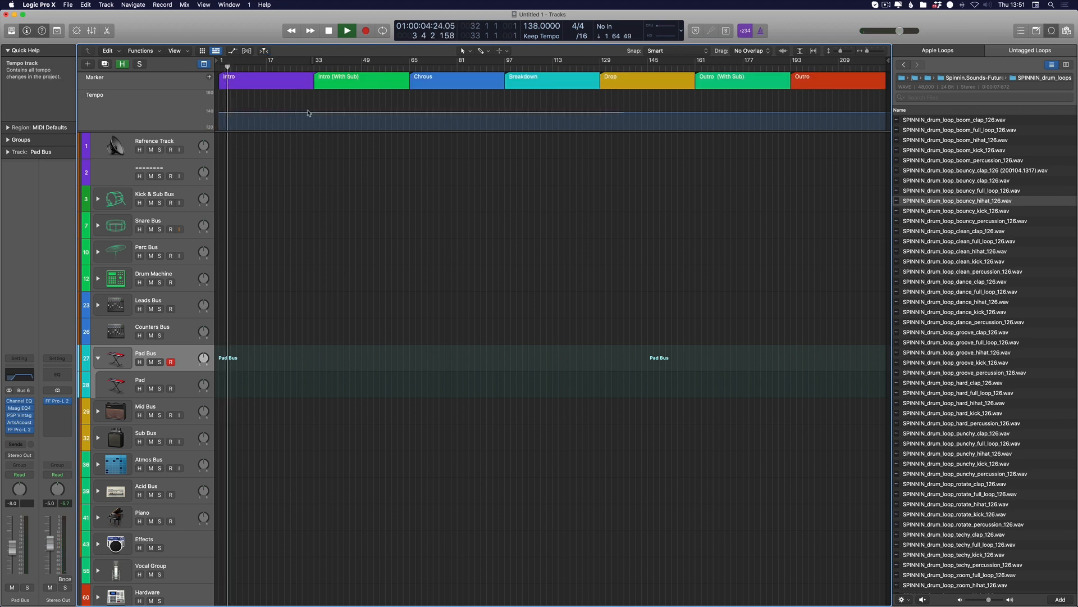
pyautogui.moveTo(673, 127); pyautogui.dragTo(673, 118)
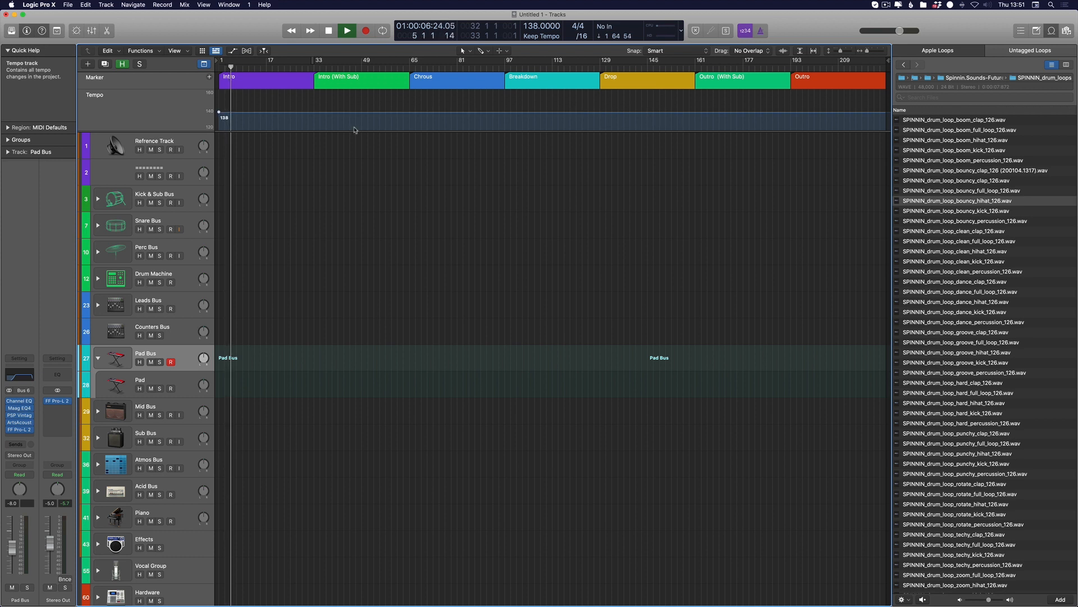
pyautogui.press('space')
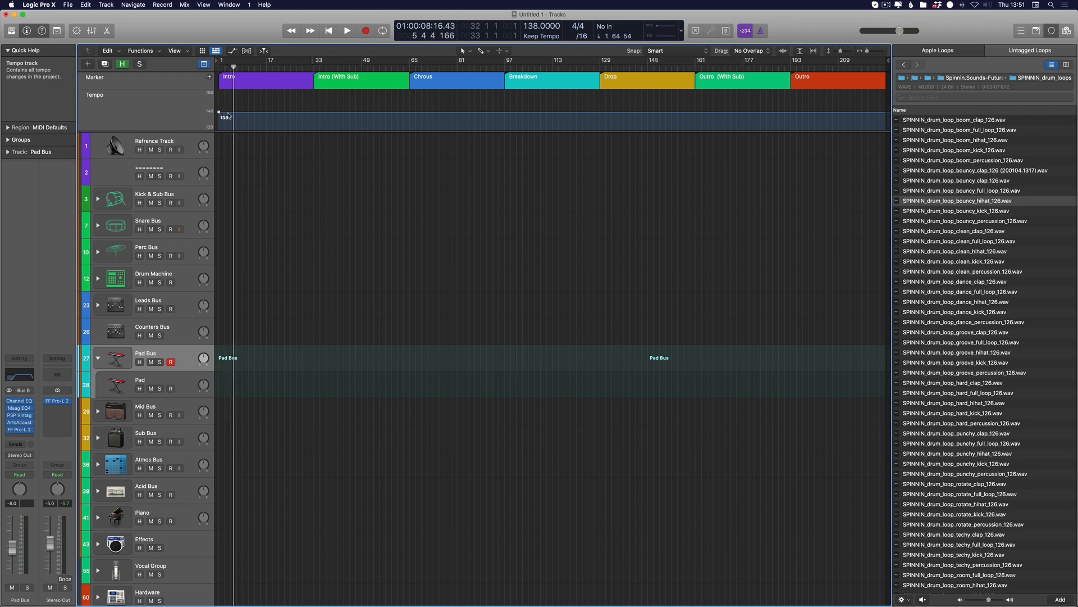
pyautogui.press('Return')
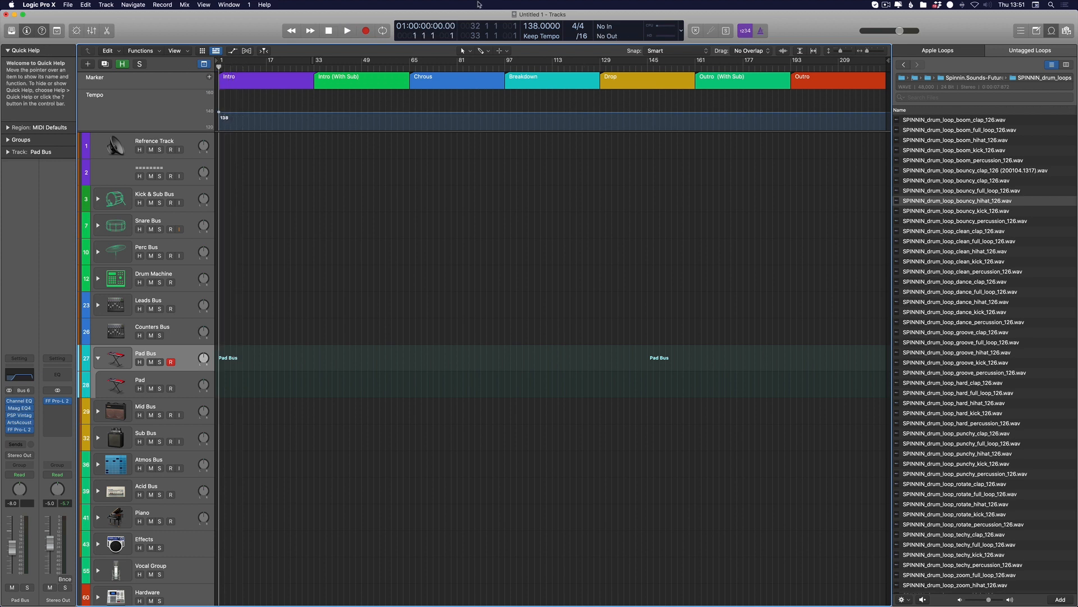
# Set the project tempo to 60.
pyautogui.doubleClick(542, 26)
pyautogui.write('1')
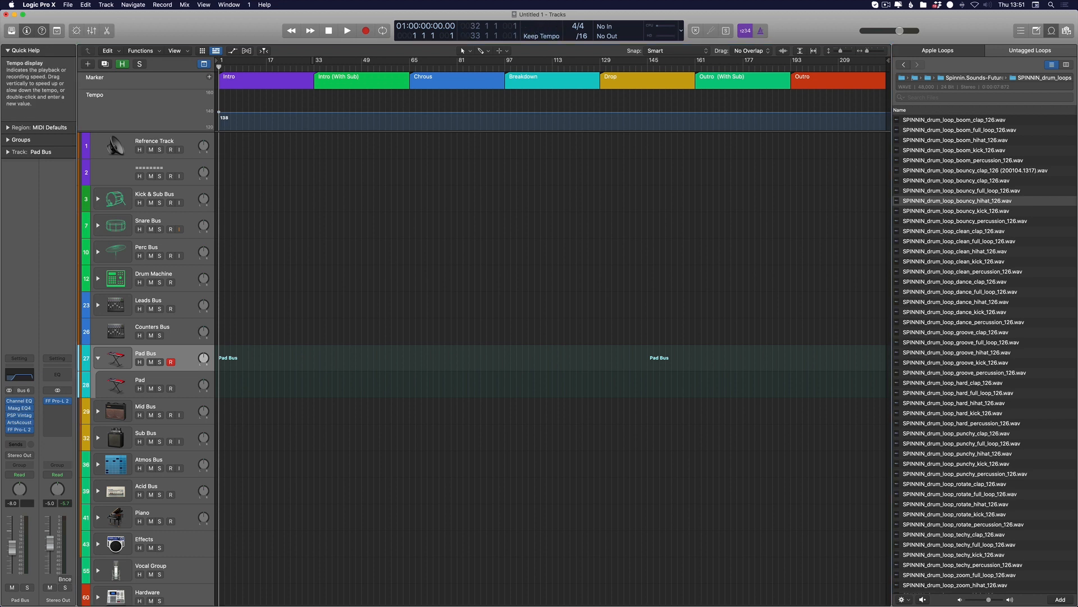
pyautogui.write('60')
pyautogui.press('Return')
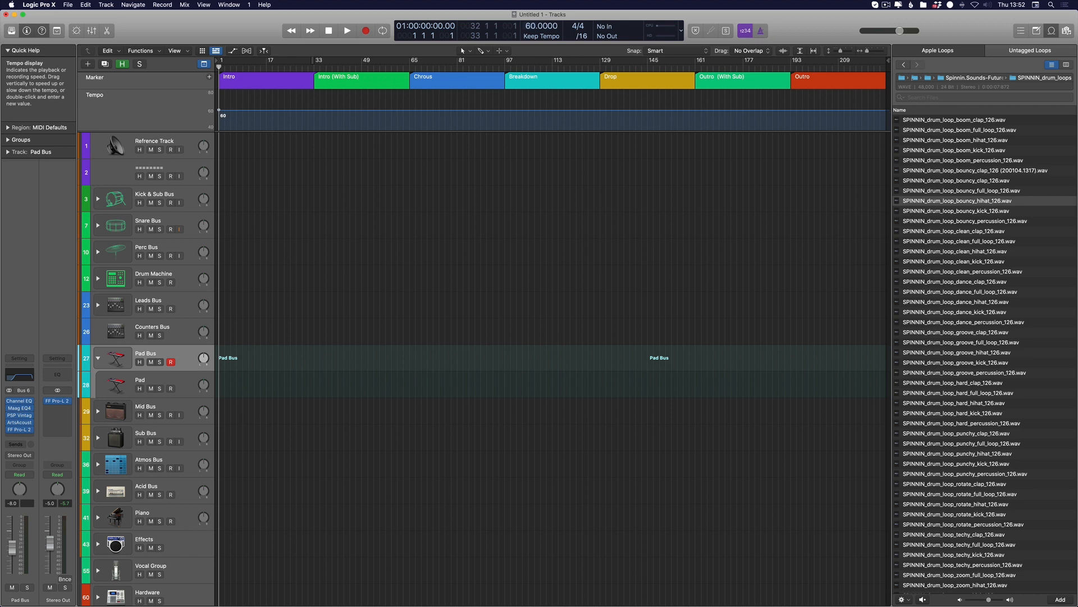
# Preview SPINNIN_drum_loop_bouncy_hihat_126.wav at the new project tempo and stop it.
pyautogui.click(955, 201)
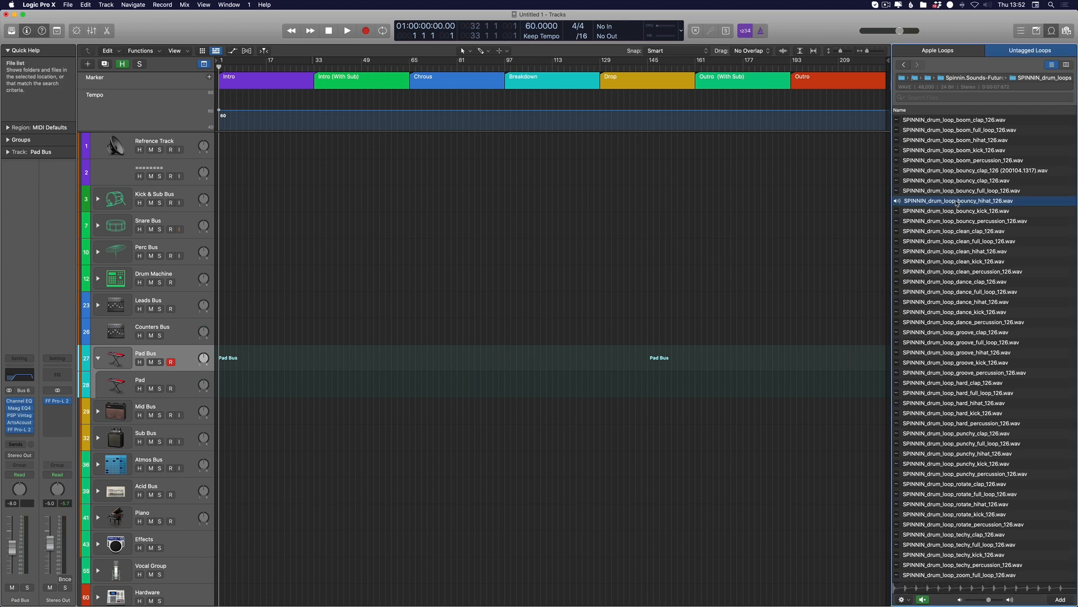
pyautogui.click(956, 203)
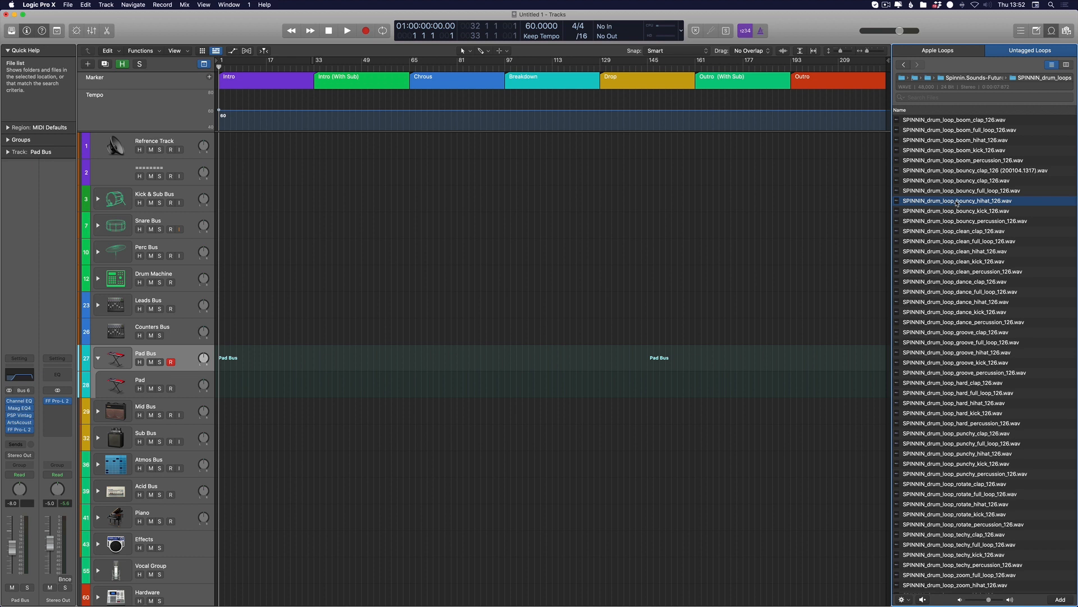
pyautogui.click(526, 25)
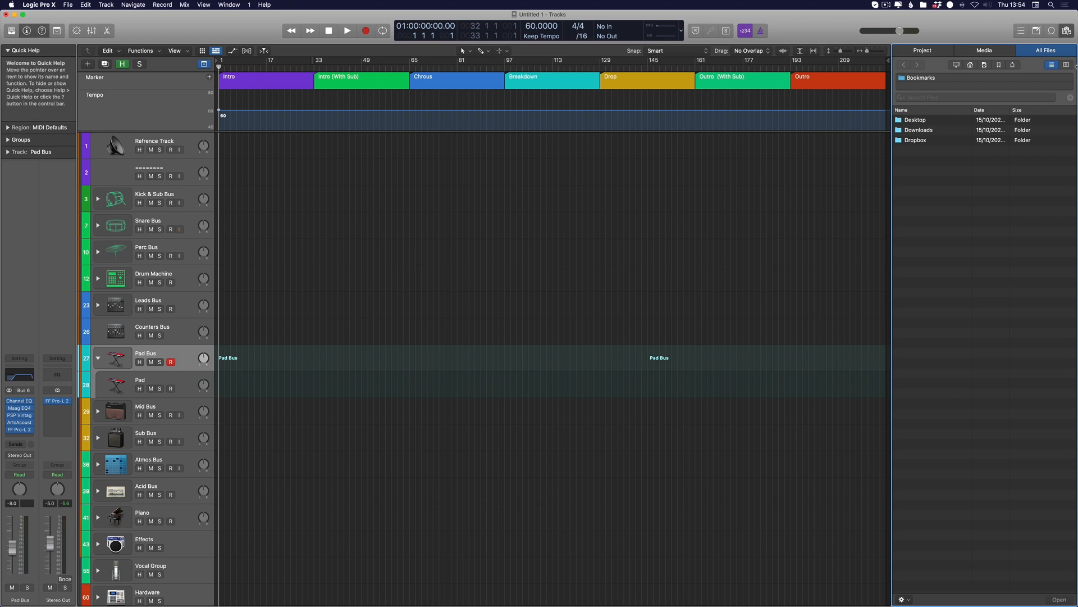
# Look at the available options for the Desktop bookmark in the All Files browser.
pyautogui.click(916, 120)
pyautogui.rightClick(926, 123)
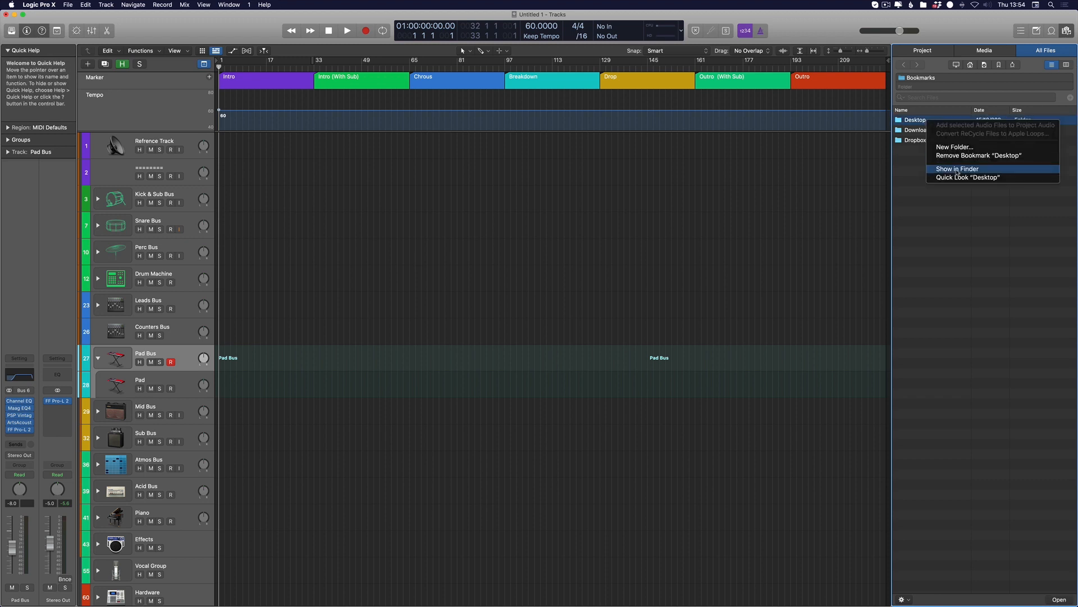
pyautogui.click(998, 200)
# Return to the Loop Browser, go up to the top level of the untagged loops and select the - Samples (SSD) folder.
pyautogui.click(1052, 30)
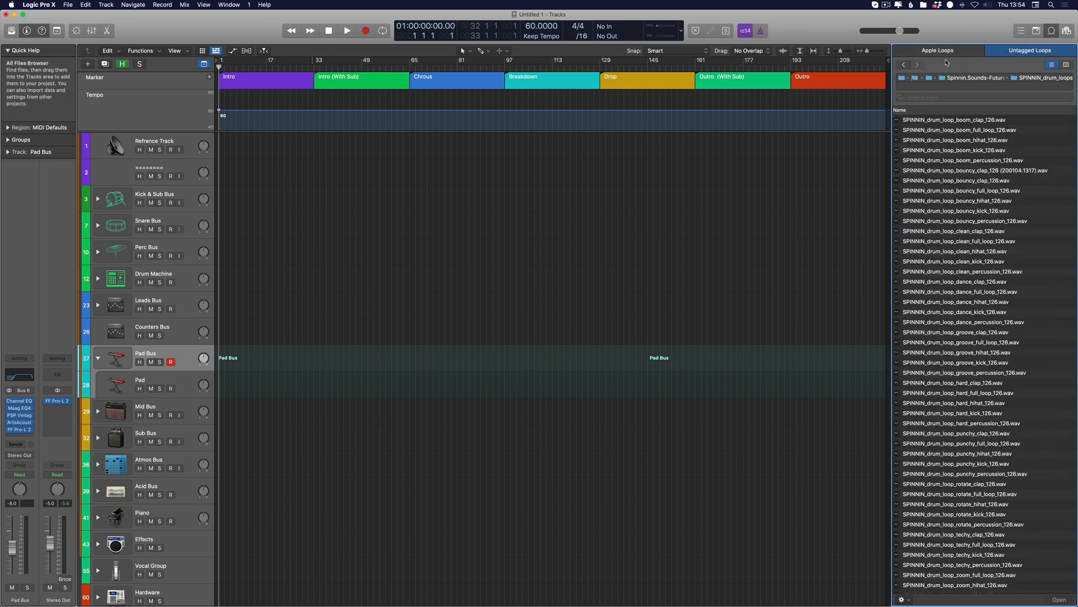
pyautogui.click(908, 82)
pyautogui.click(908, 82)
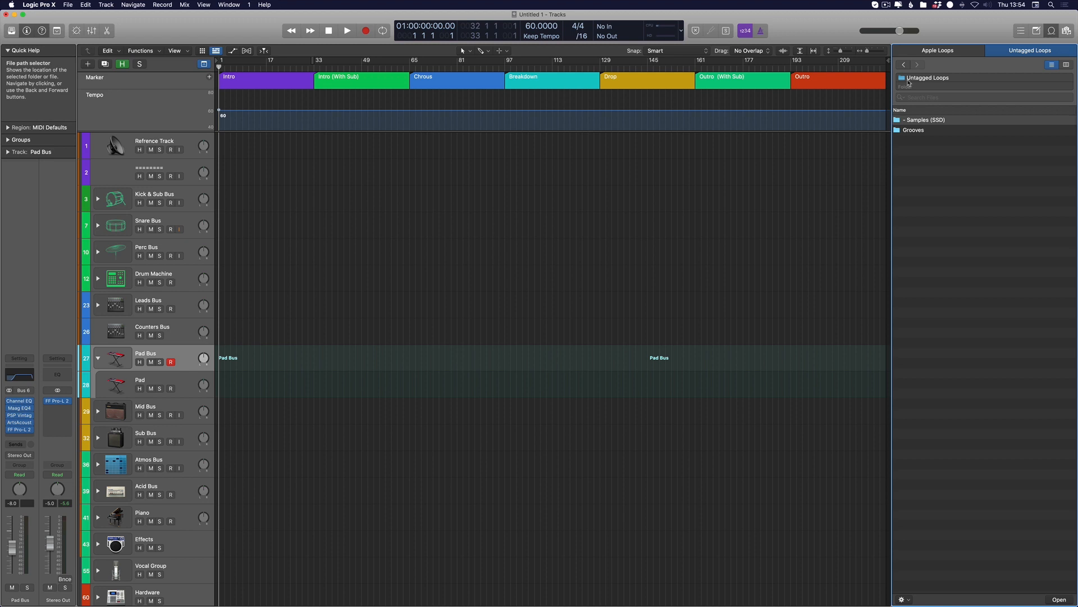
pyautogui.click(943, 123)
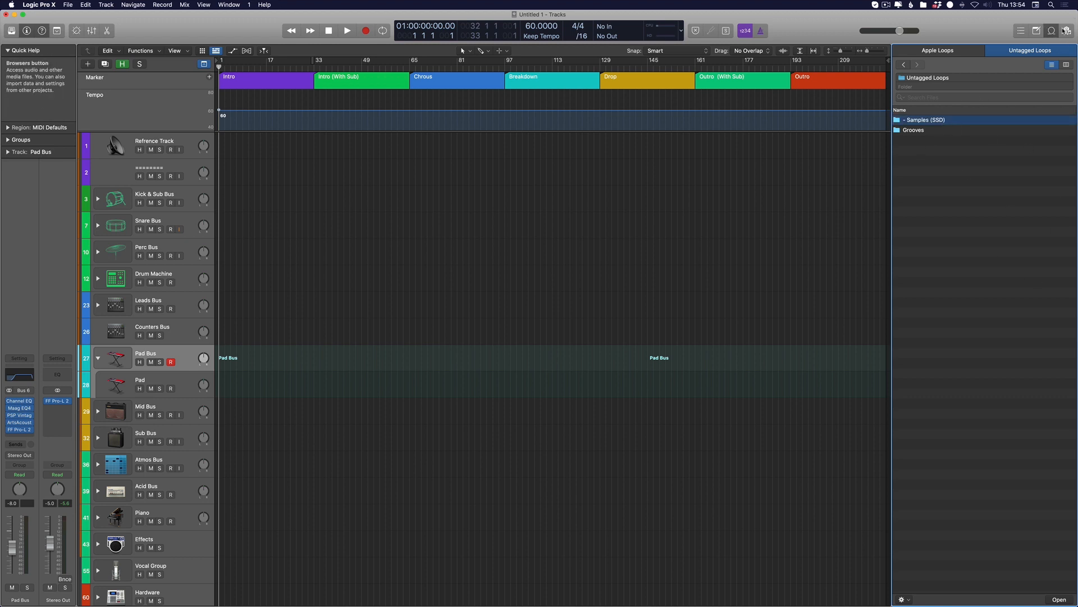
# Compare the file and loop browsers, check the options for the - Samples (SSD) folder, and hide and reshow the Loop Browser.
pyautogui.click(1065, 30)
pyautogui.click(1052, 31)
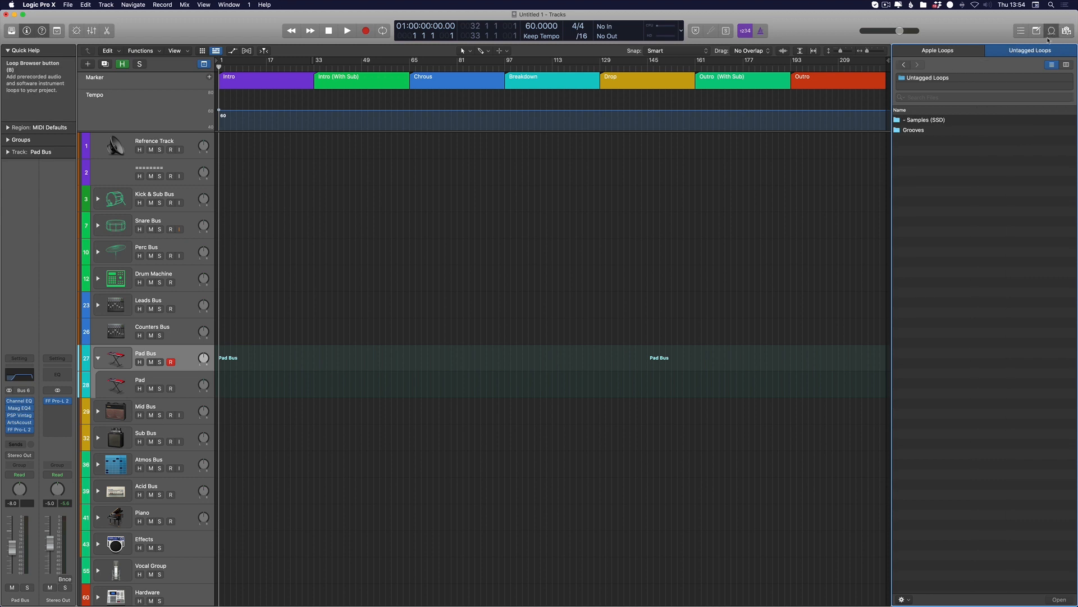
pyautogui.rightClick(929, 121)
pyautogui.click(910, 177)
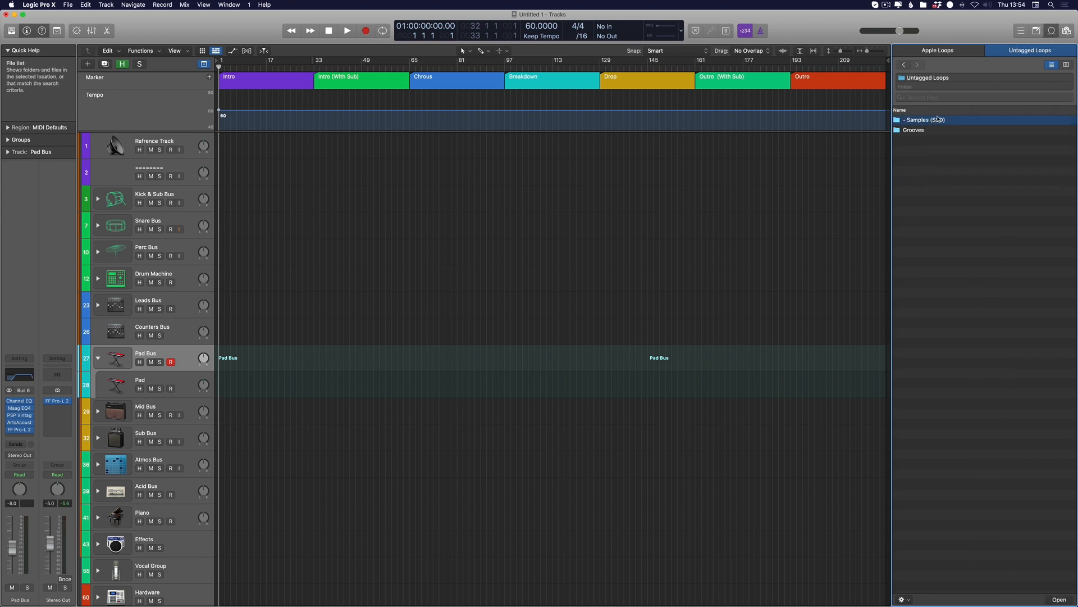
pyautogui.press('o')
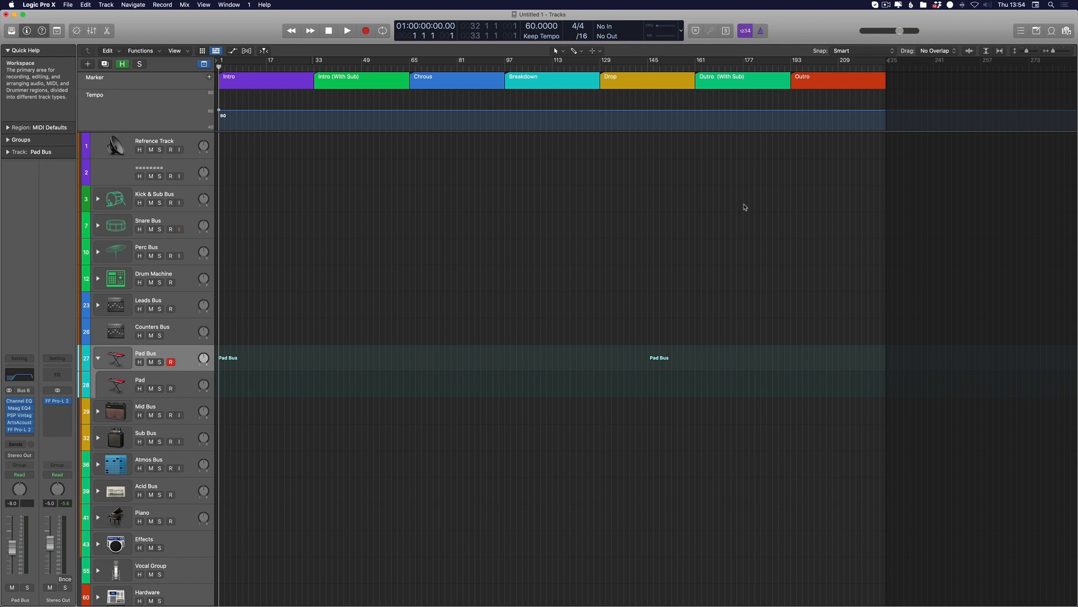
pyautogui.press('o')
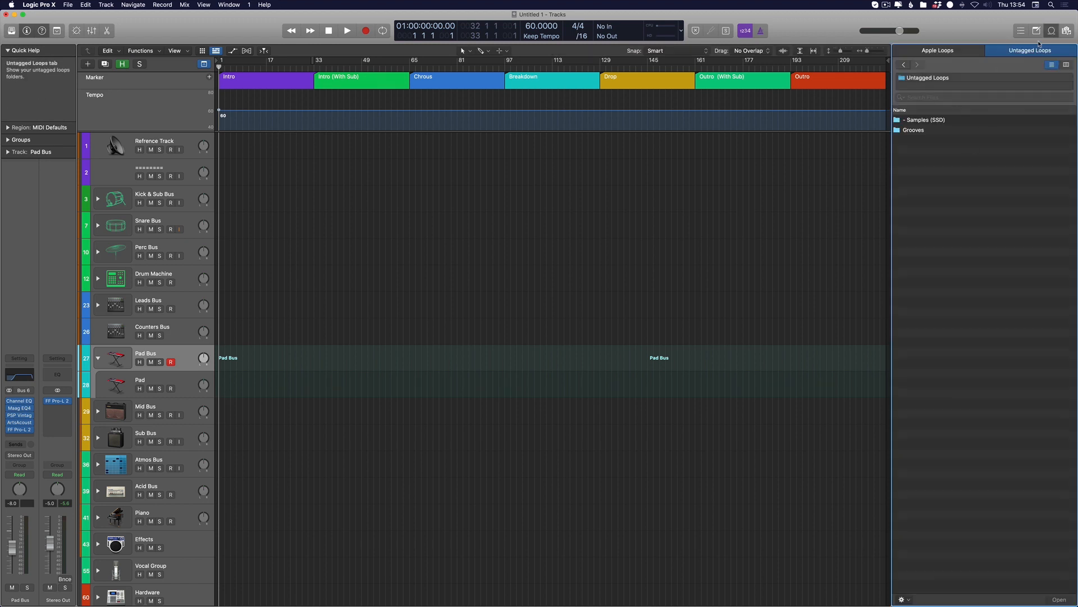
# Compare the Apple Loops and Untagged Loops lists and close the Loop Browser.
pyautogui.click(938, 50)
pyautogui.click(1030, 50)
pyautogui.click(938, 51)
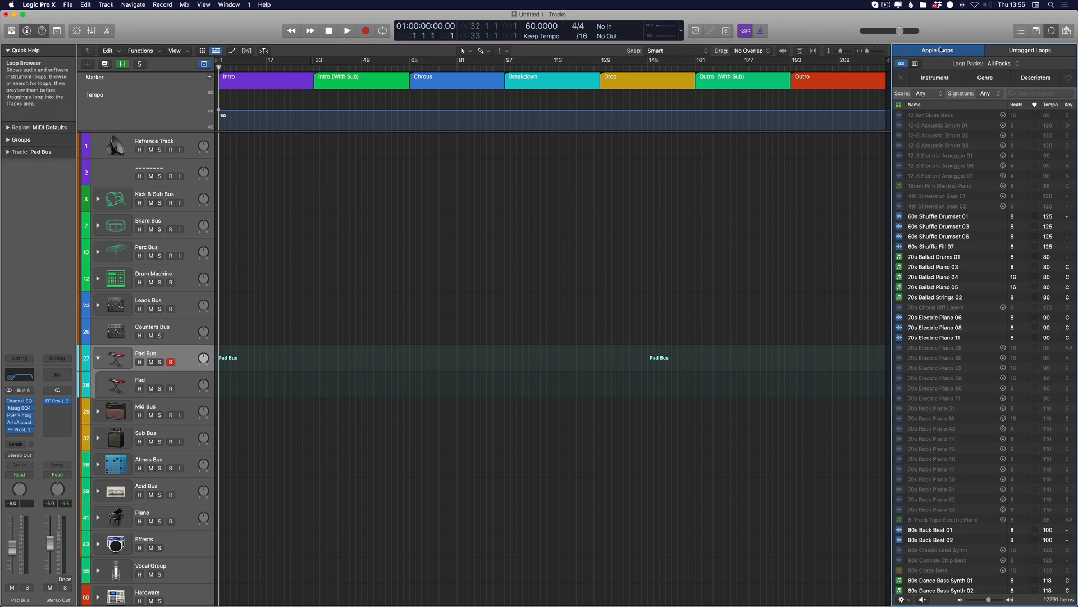
pyautogui.click(1013, 51)
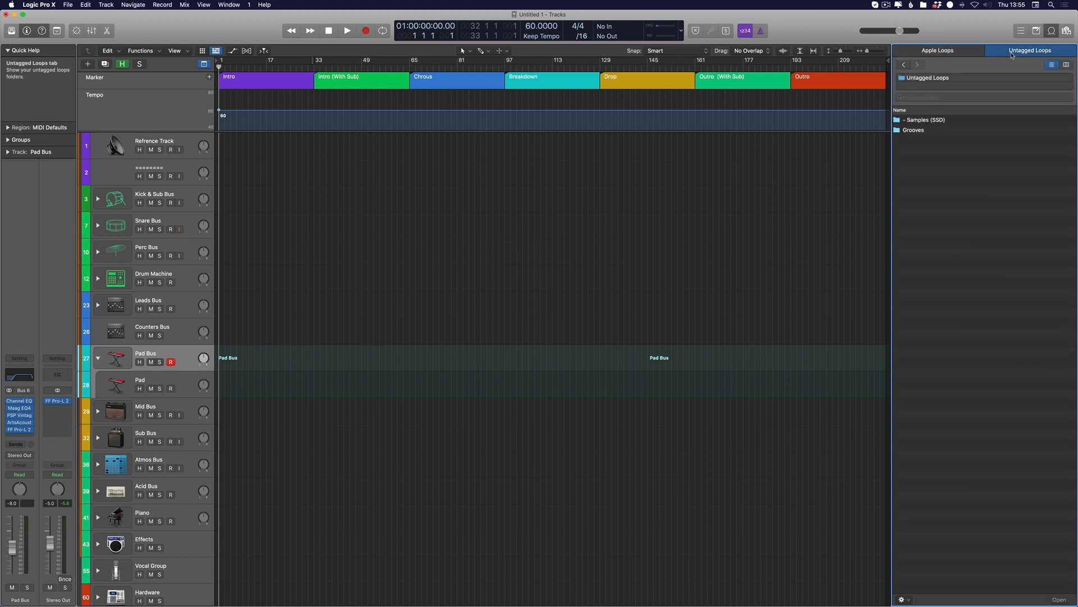
pyautogui.press('o')
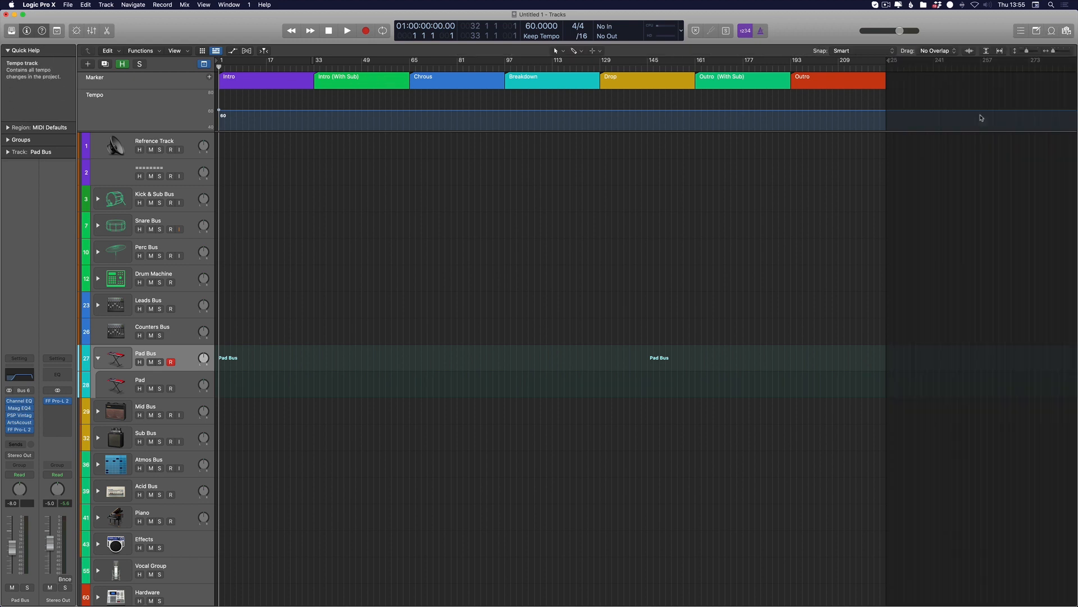
pyautogui.press('o')
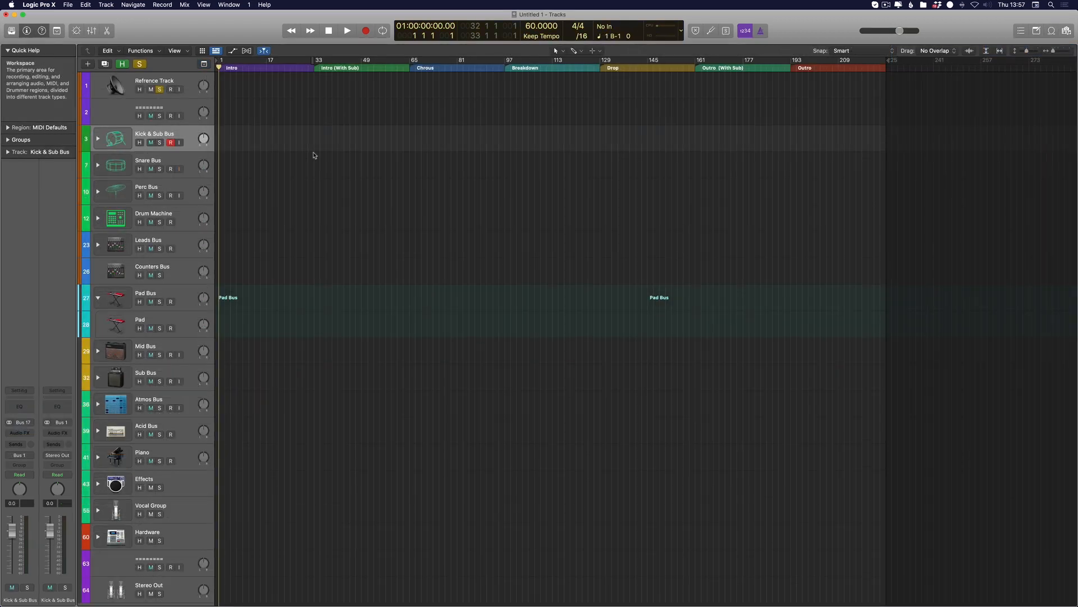
# Show the global tracks and hide the Tempo track so that only the Marker track is displayed.
pyautogui.click(203, 63)
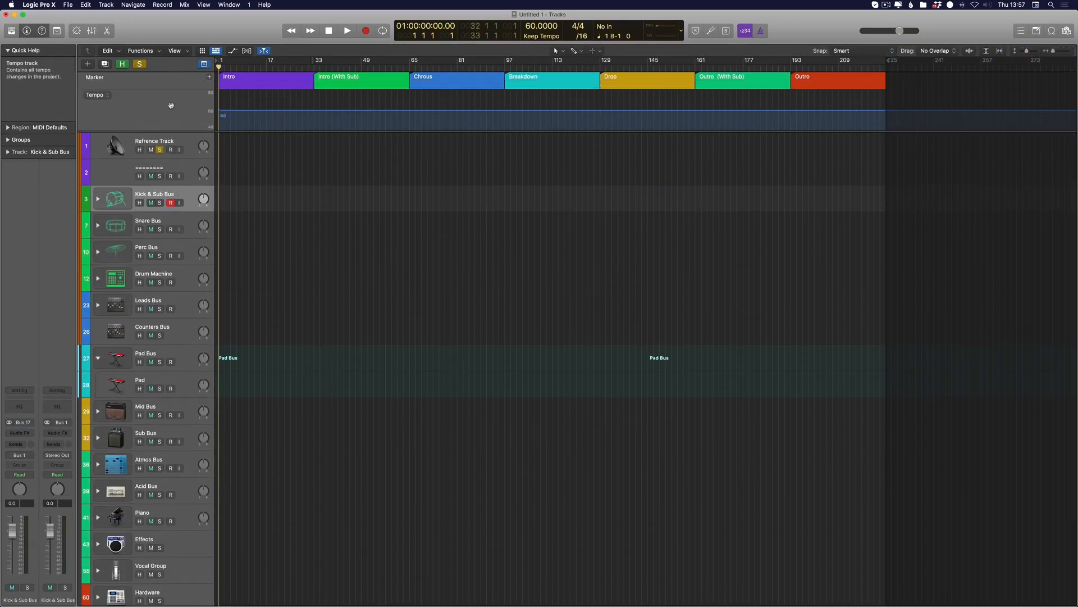
pyautogui.rightClick(172, 105)
pyautogui.click(203, 144)
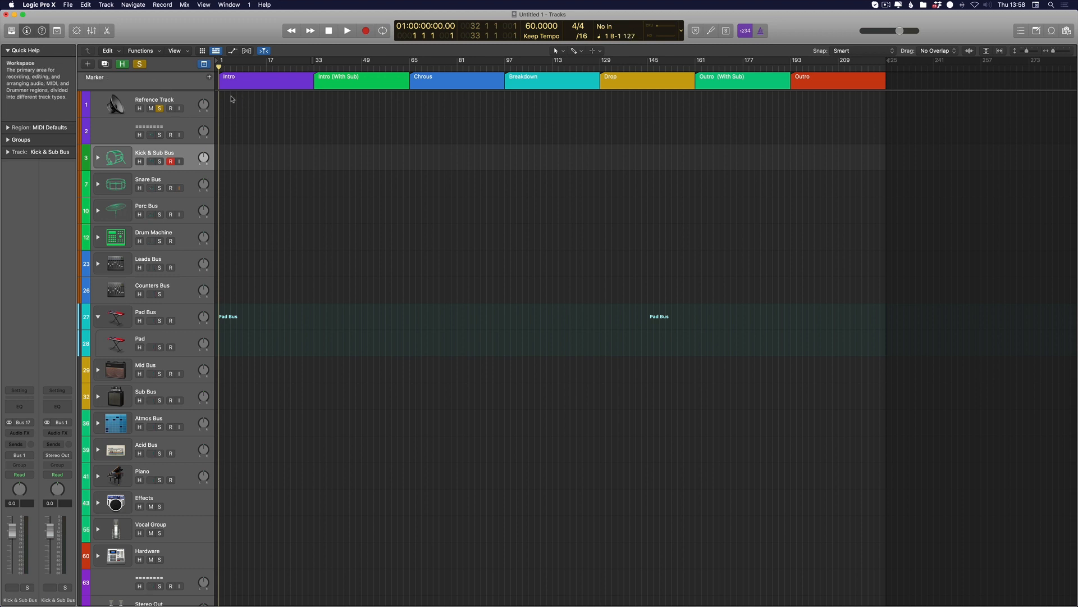
# Look over the arrangement markers and the track list down to the Stereo Out track.
pyautogui.press('Right')
pyautogui.press('Right')
pyautogui.press('Right')
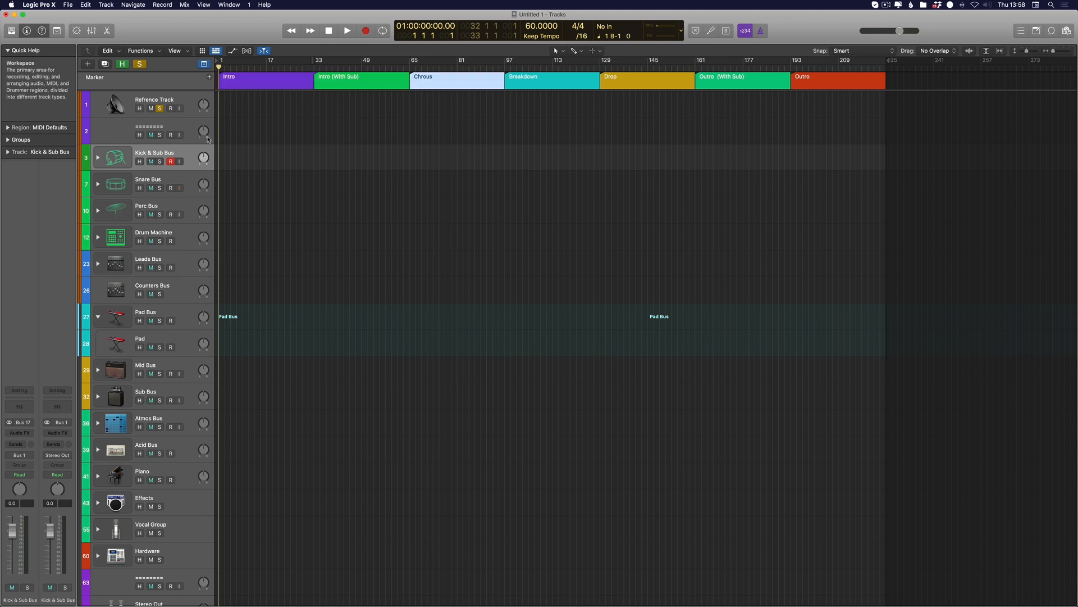
pyautogui.scroll(-1, 146, 202)
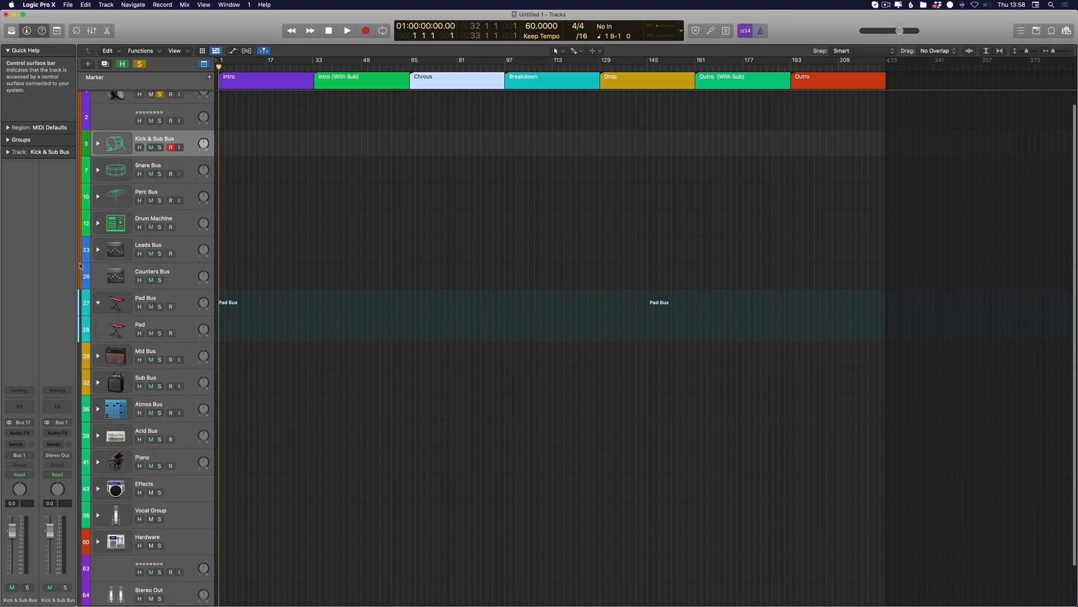
pyautogui.scroll(-3, 80, 267)
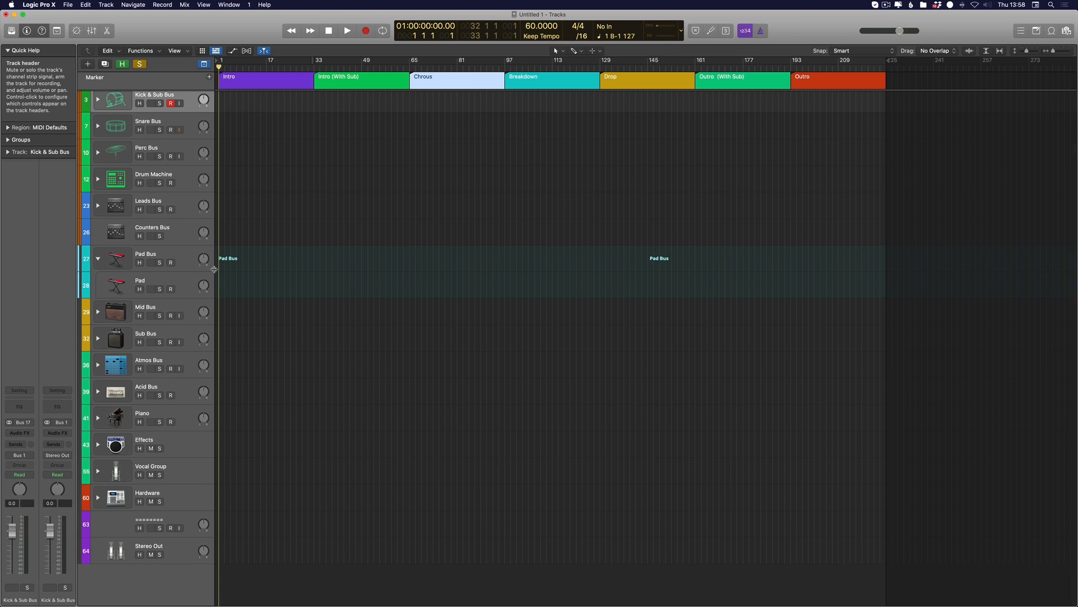
pyautogui.click(293, 292)
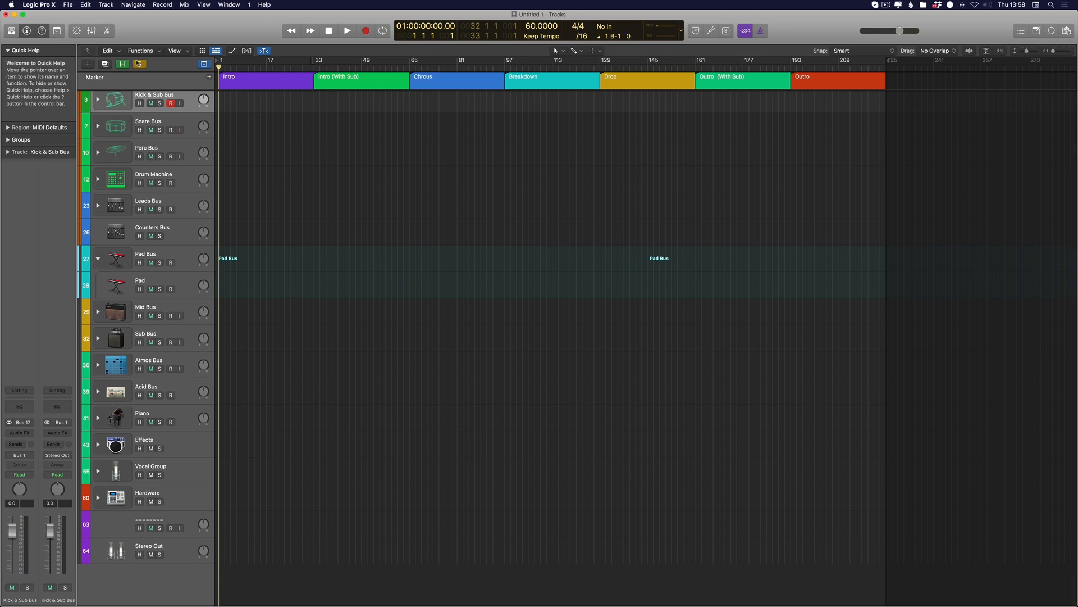
# Clear the solo state of all tracks and zoom the whole arrangement to fit the window width.
pyautogui.click(133, 64)
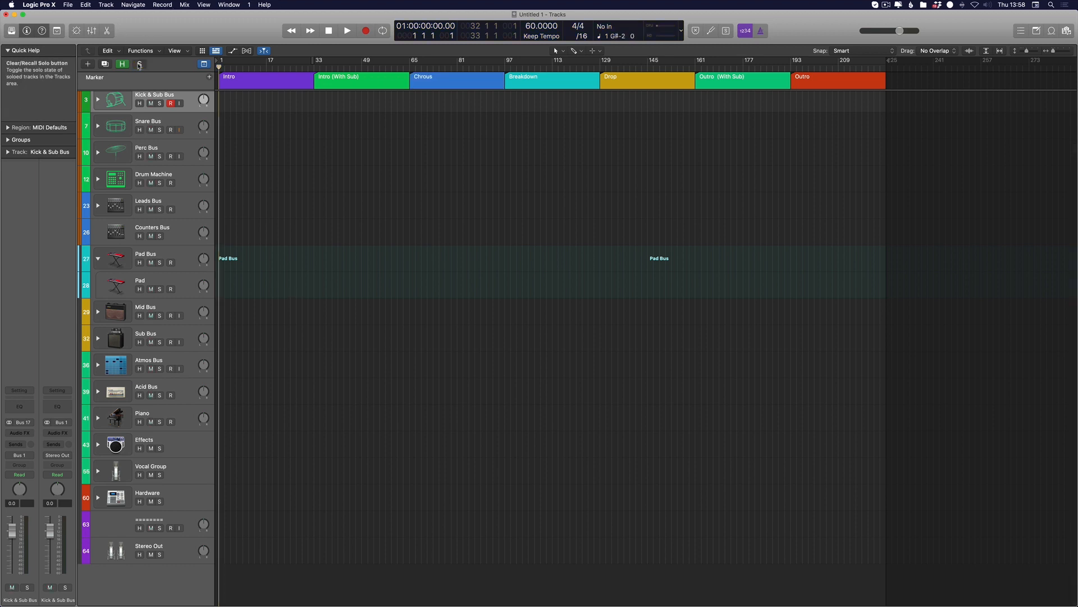
pyautogui.scroll(4, 285, 150)
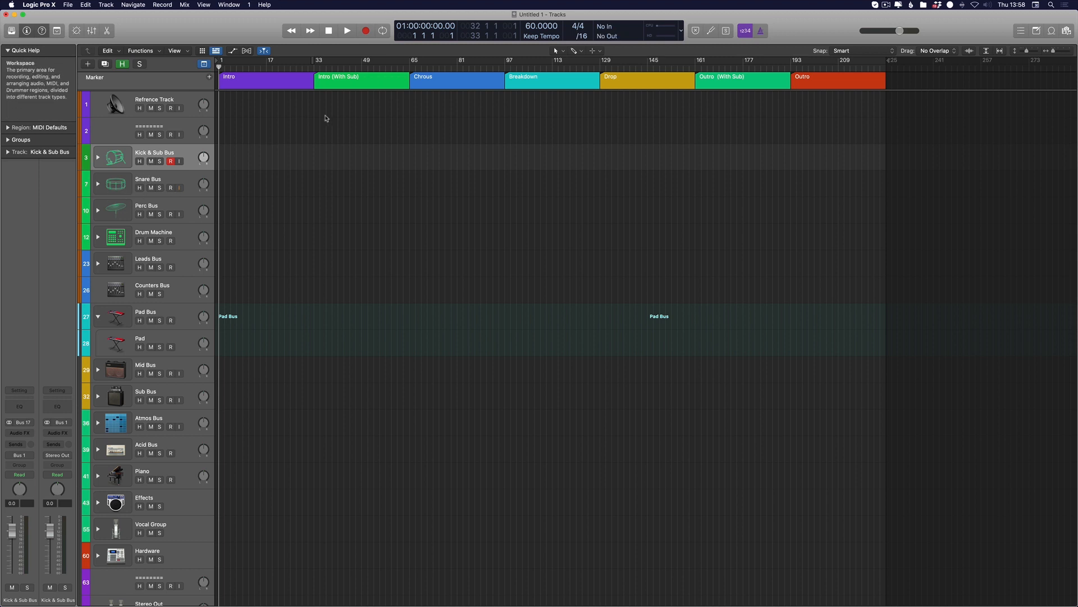
pyautogui.press('z')
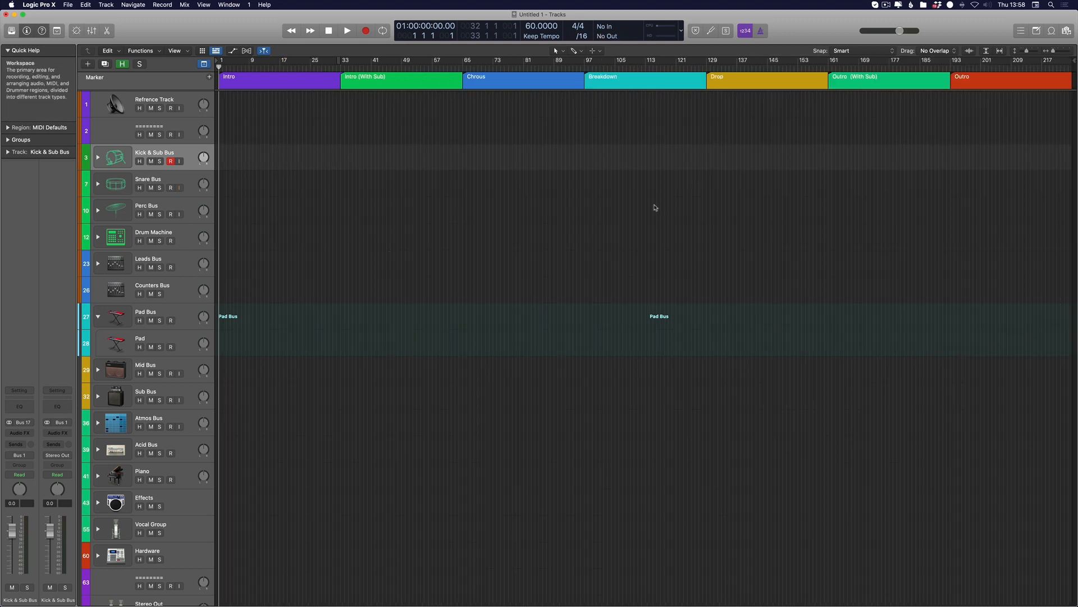
# Show the project notes, then look at the import and save options in the Key Commands window and close it.
pyautogui.press('alt+super+p')
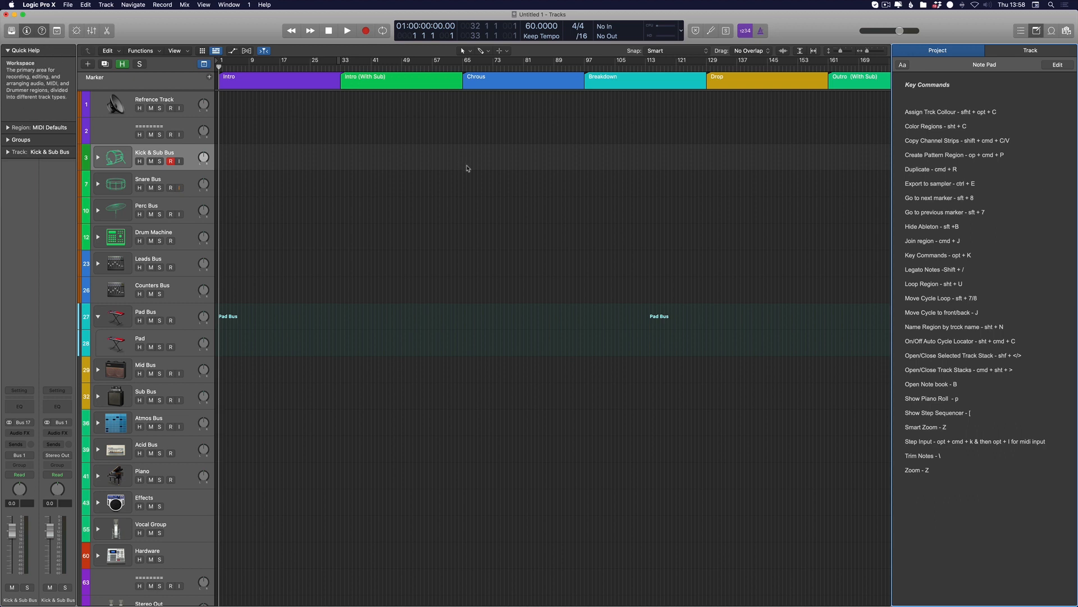
pyautogui.hotkey('alt', 'k')
pyautogui.click(282, 233)
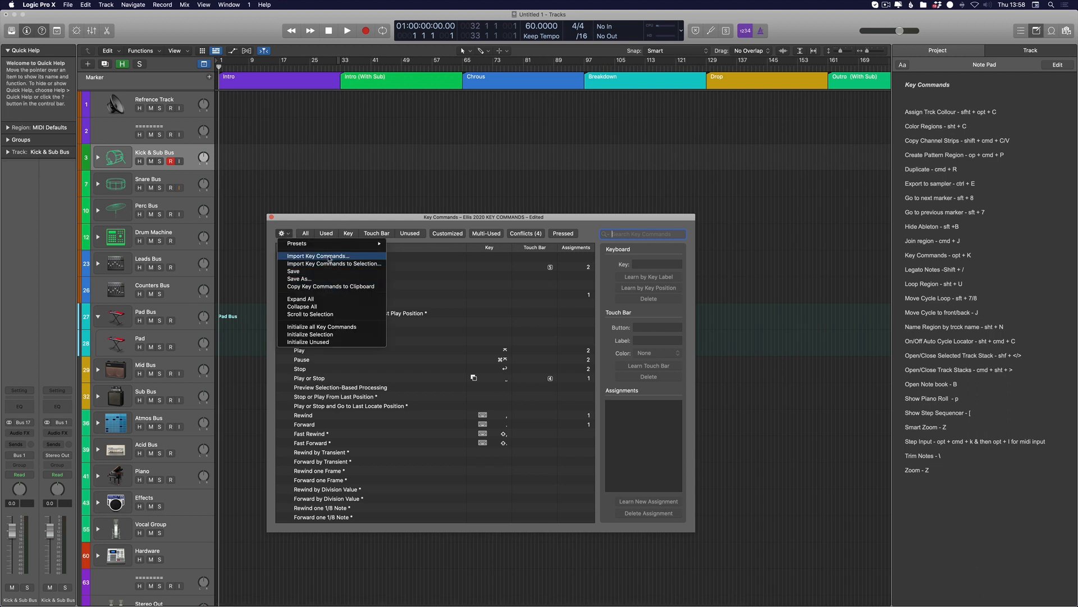
pyautogui.click(298, 222)
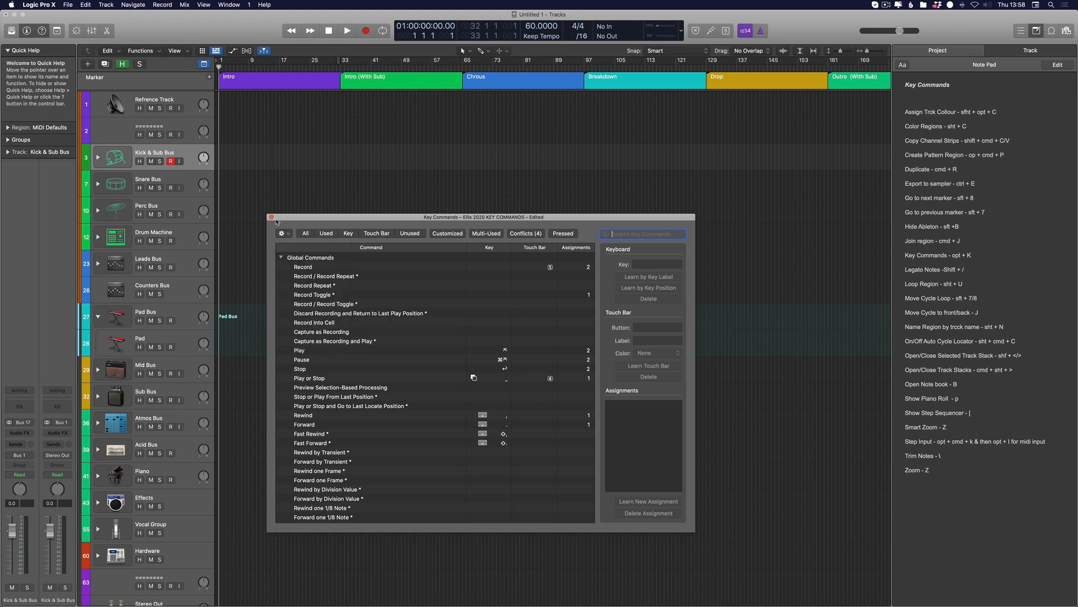
pyautogui.click(272, 217)
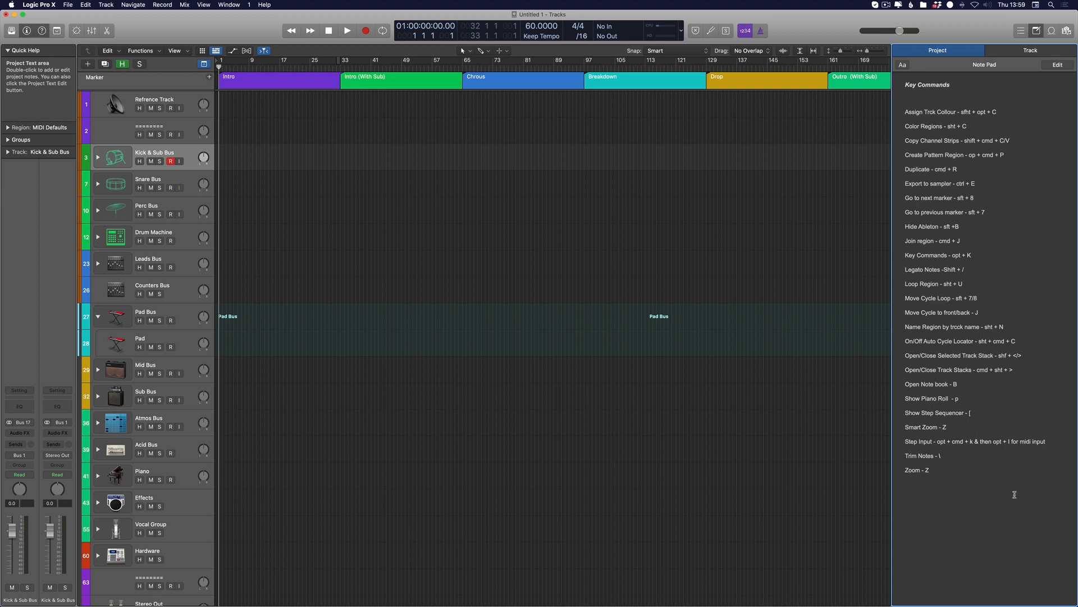
# Go through the noted key commands for track colours, region colours and channel strips, stepping between the Kick & Sub Bus and Snare Bus tracks.
pyautogui.doubleClick(994, 488)
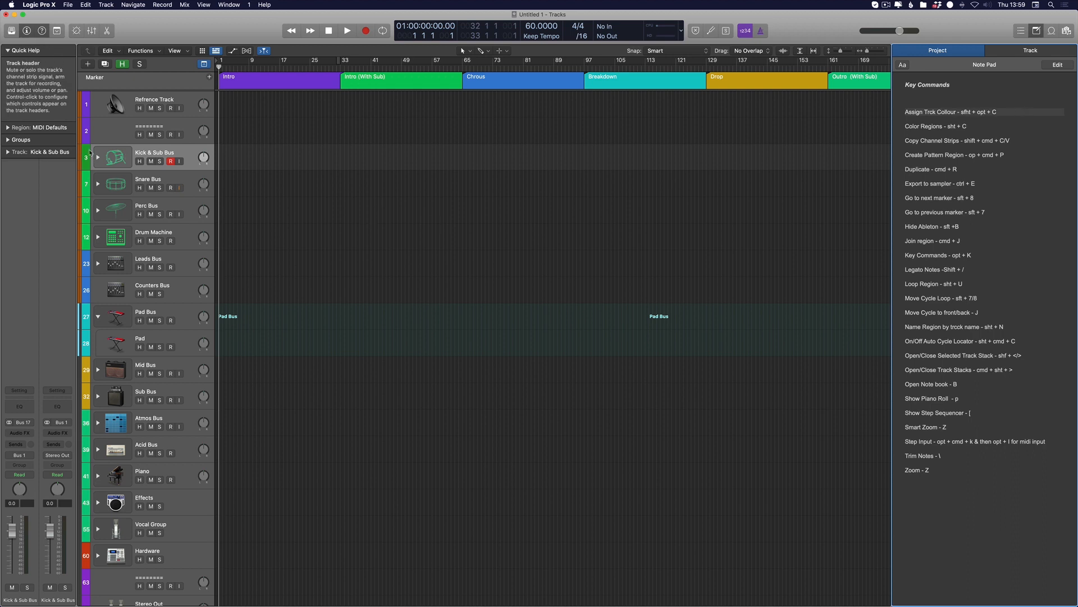
pyautogui.click(91, 121)
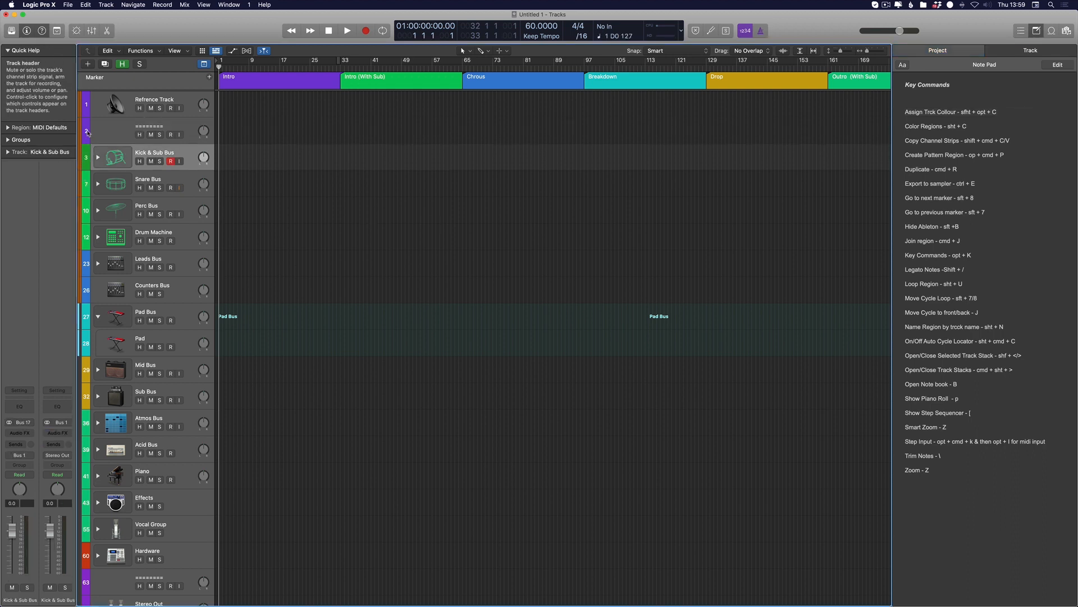
pyautogui.press('Down')
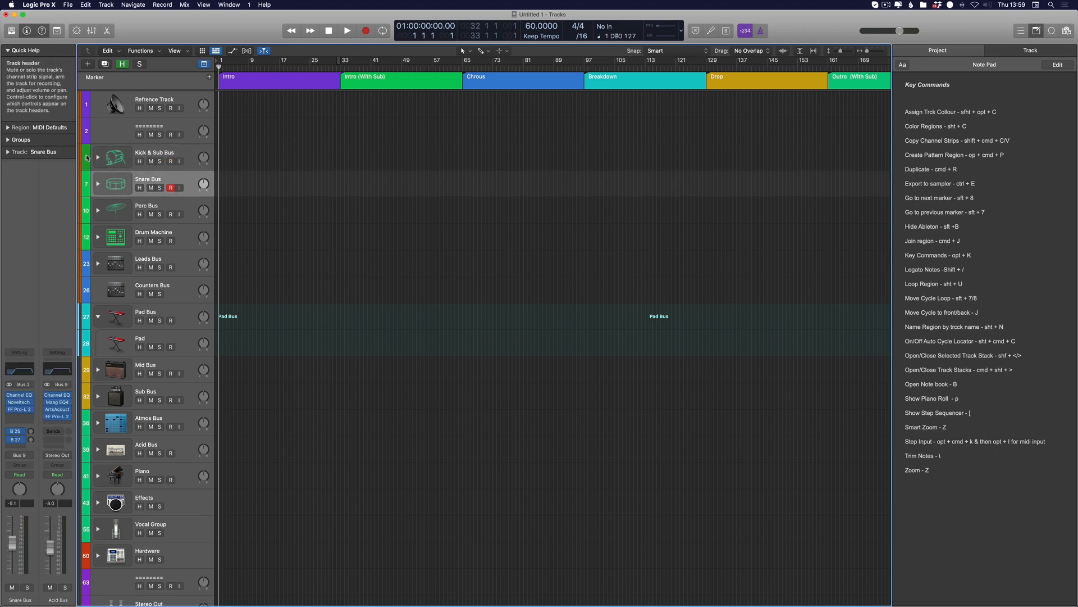
pyautogui.press('Down')
pyautogui.press('Up')
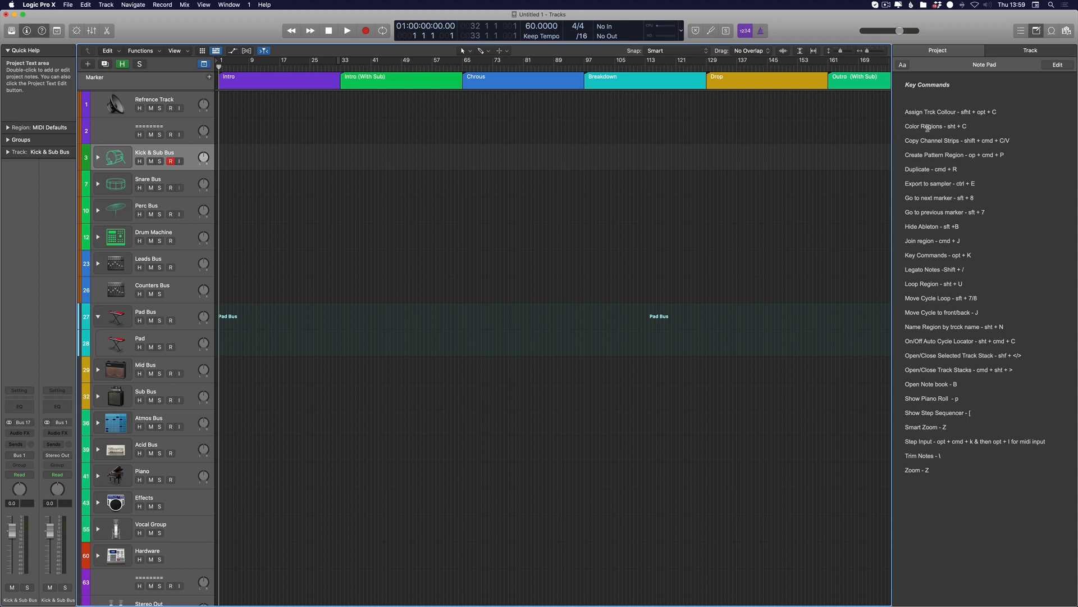
pyautogui.click(963, 125)
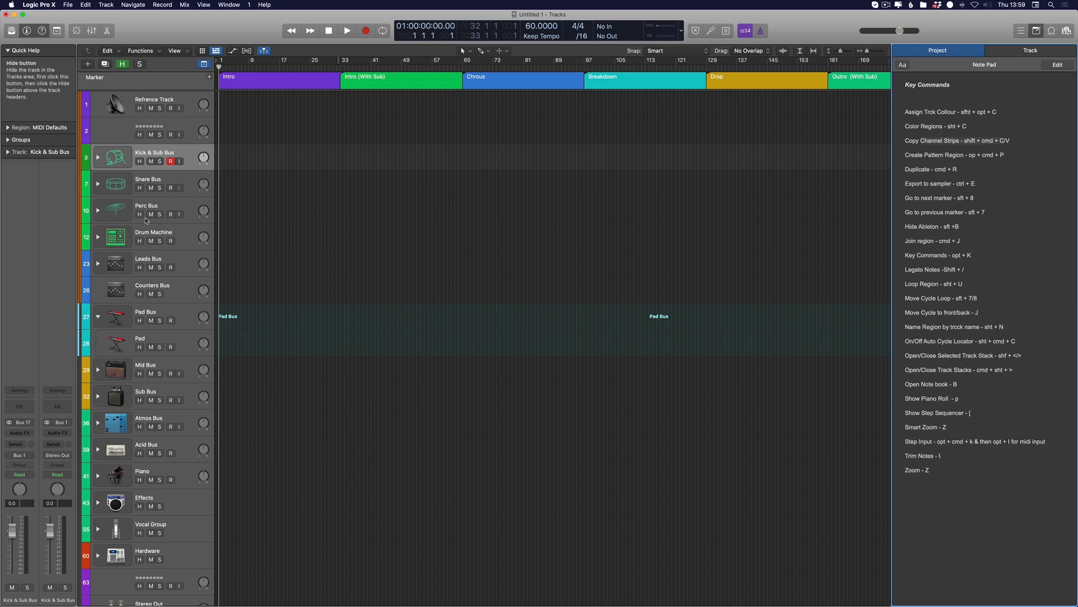
# Select the Drum Machine track, look at its pads in Drum Machine Designer and close the plug-in.
pyautogui.click(167, 231)
pyautogui.click(167, 231)
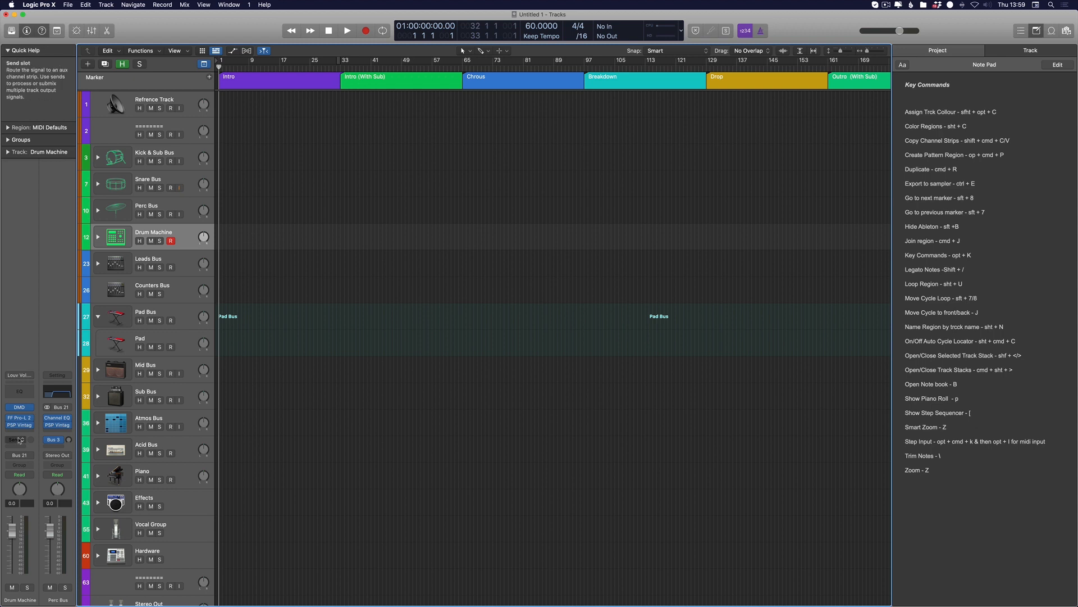
pyautogui.click(20, 407)
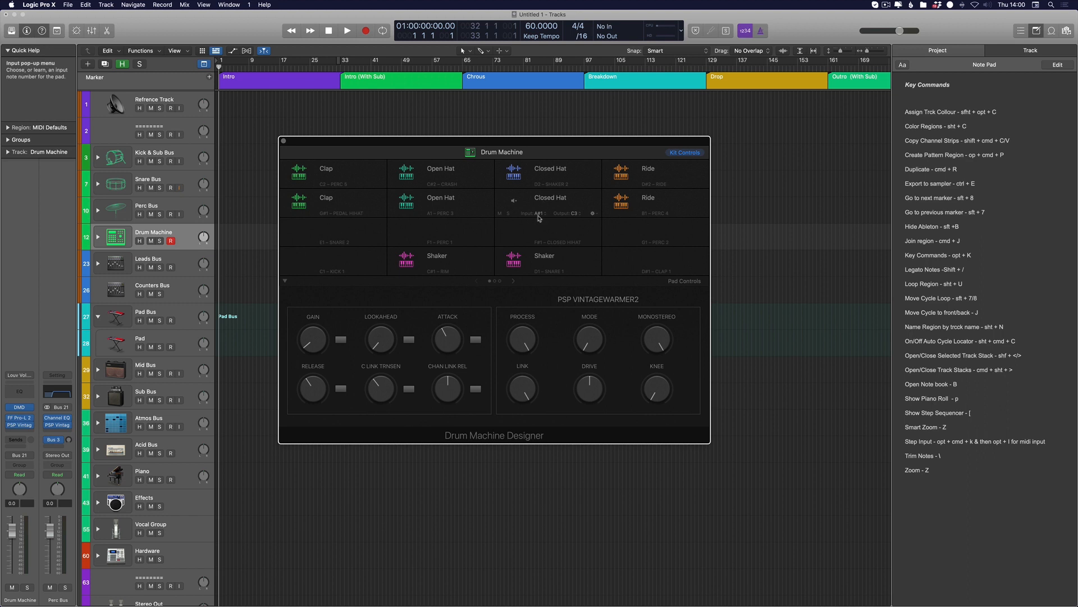
pyautogui.click(283, 142)
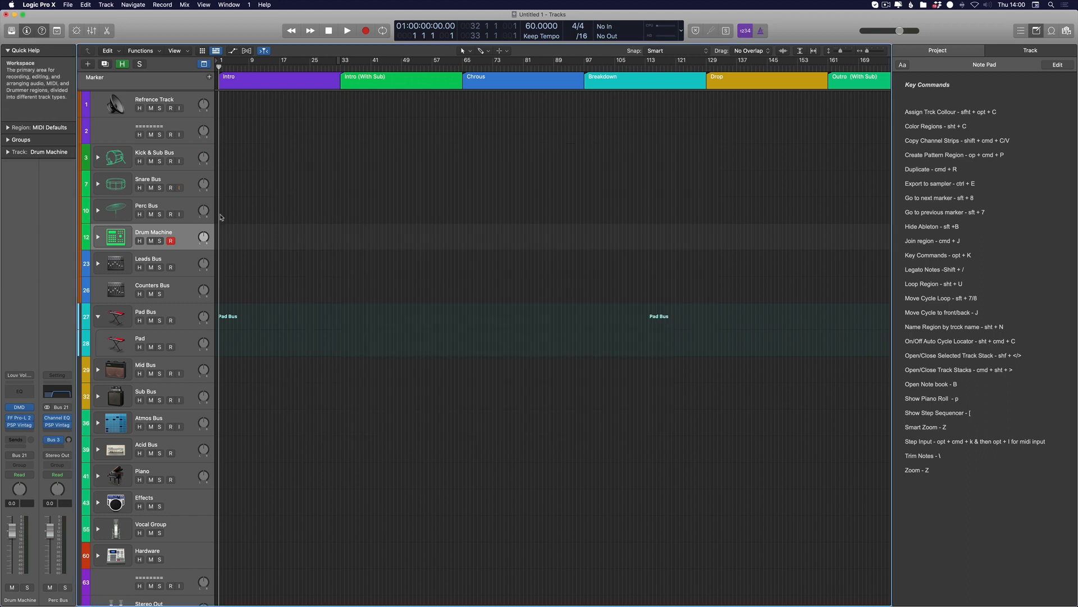
# Create a pattern region at the start of the Drum Machine track.
pyautogui.click(238, 238)
pyautogui.press('super+l')
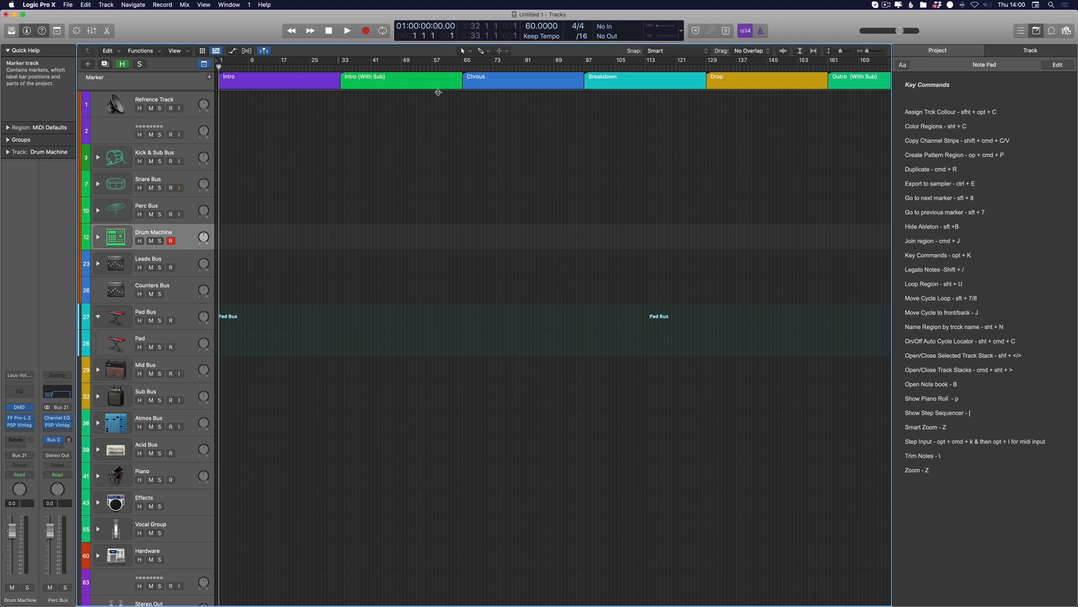
pyautogui.scroll(-1, 273, 219)
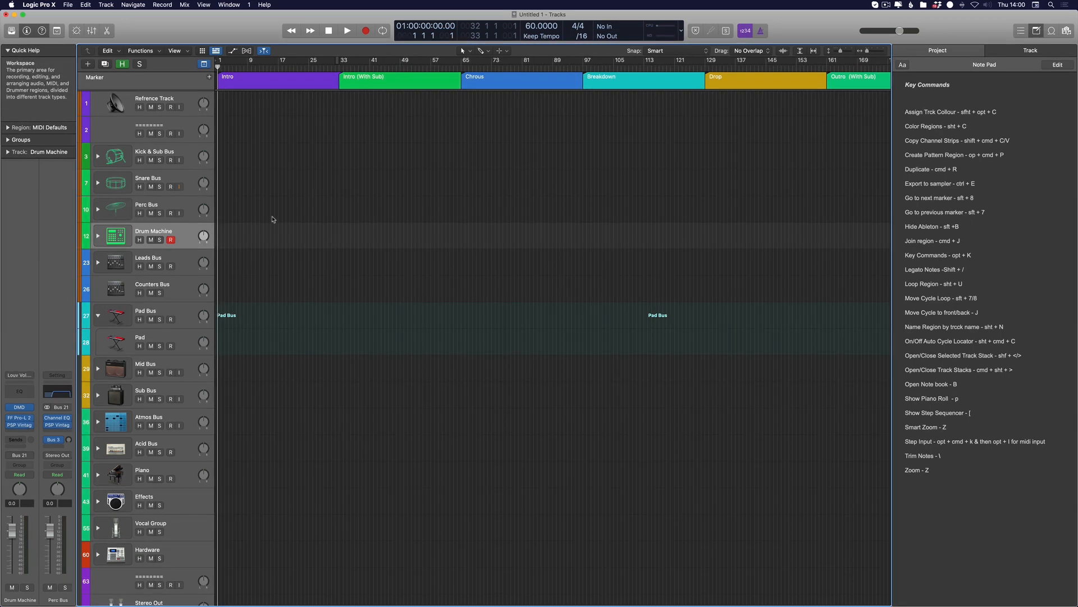
pyautogui.press('alt+super+p')
pyautogui.click(964, 166)
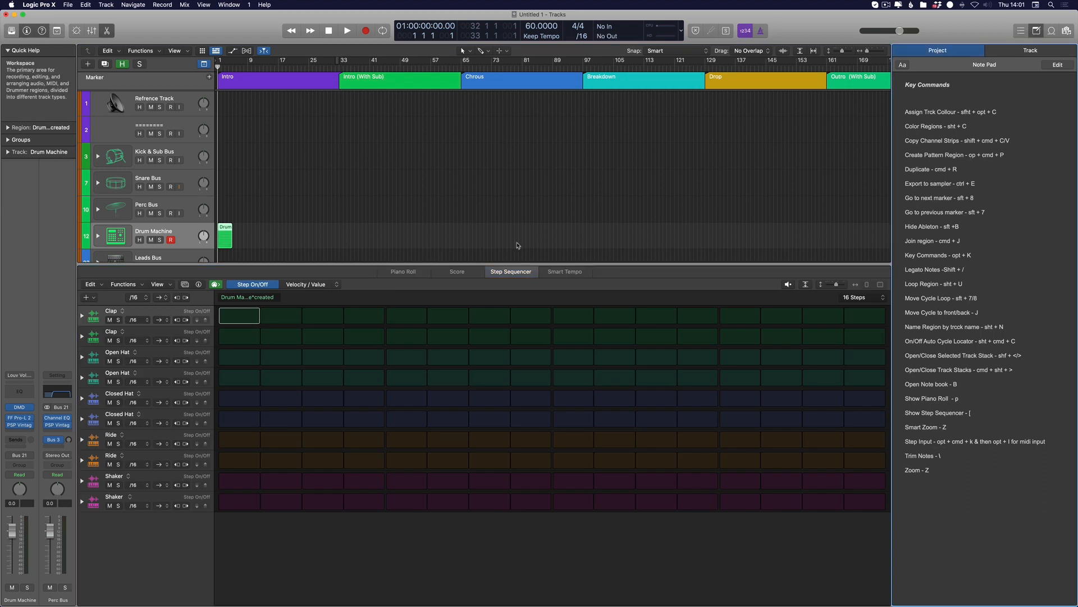
# Program the first Clap row on steps 5 and 13 and fill all 16 steps of the last Shaker row.
pyautogui.click(397, 318)
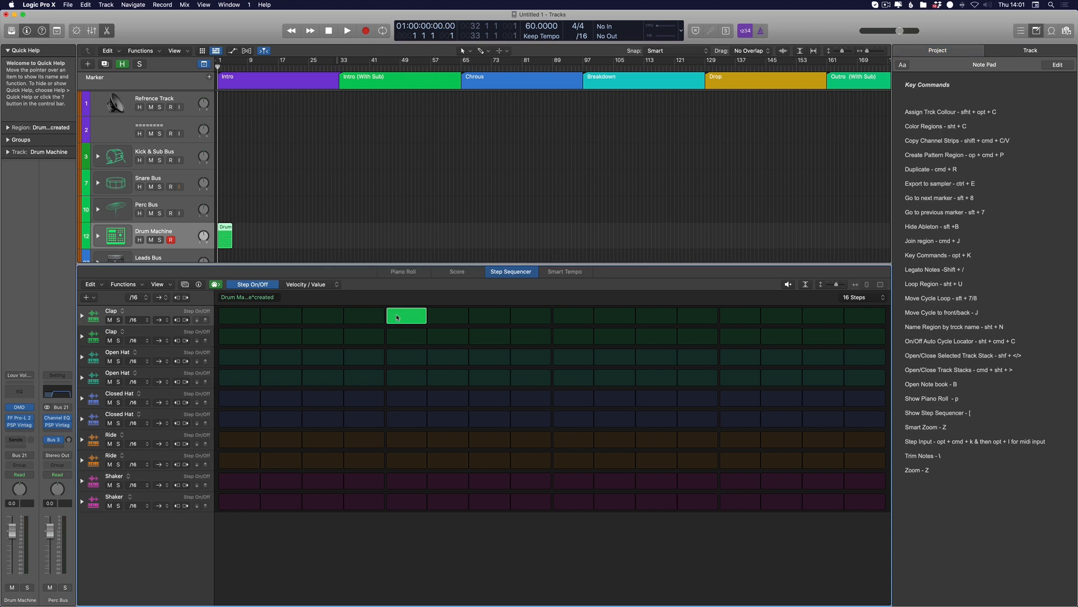
pyautogui.click(734, 318)
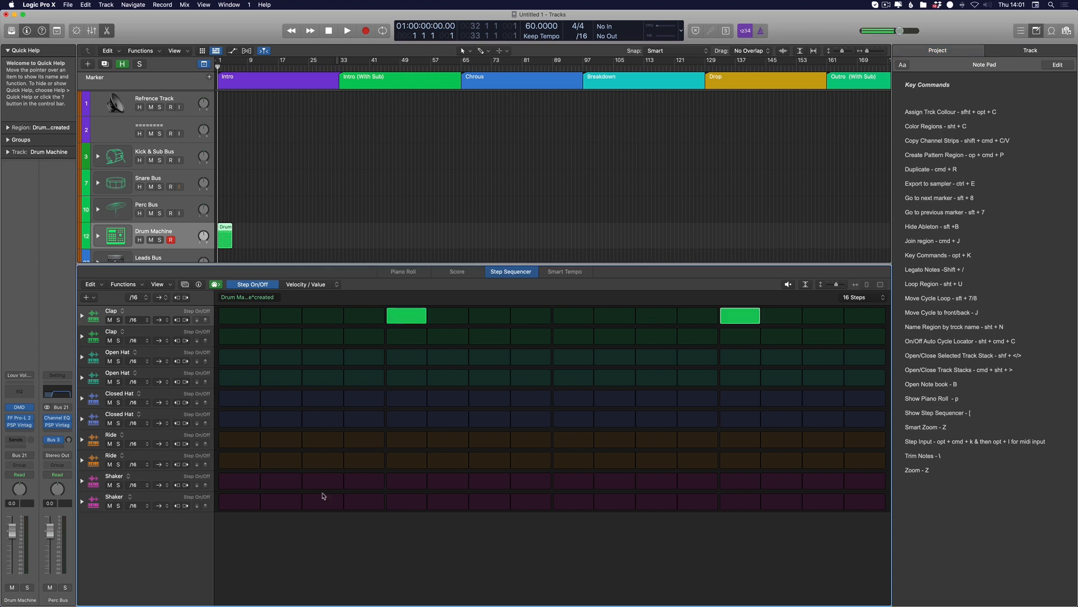
pyautogui.moveTo(247, 501); pyautogui.dragTo(865, 501)
# Preview the drum pattern and set the project tempo to 130.
pyautogui.press('space')
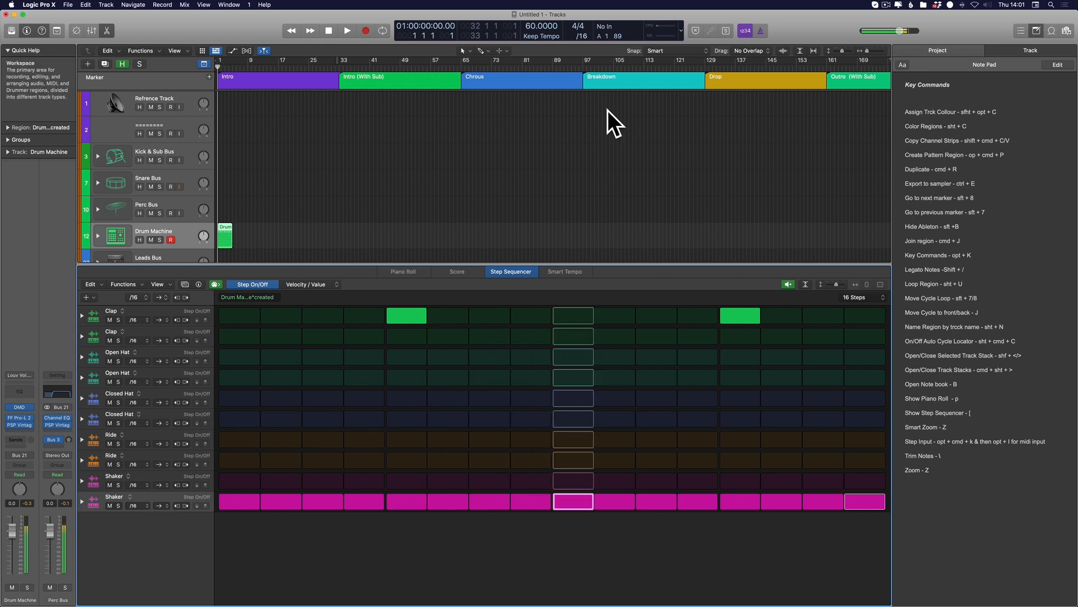
pyautogui.doubleClick(541, 26)
pyautogui.write('130')
pyautogui.press('Return')
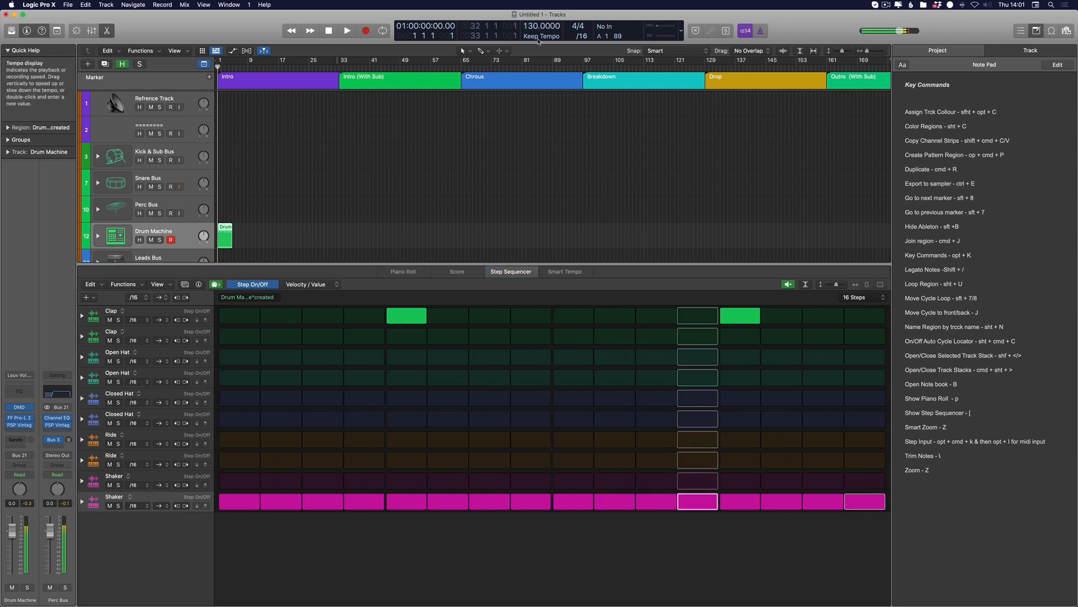
# Play the new pattern region briefly, stop playback and close the Step Sequencer.
pyautogui.press('space')
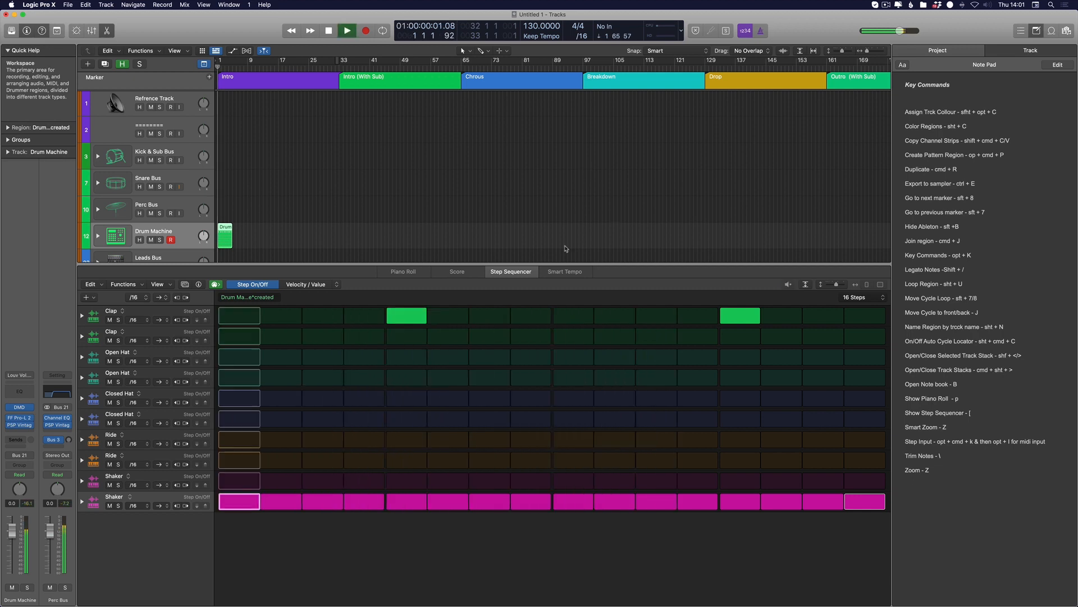
pyautogui.press('space')
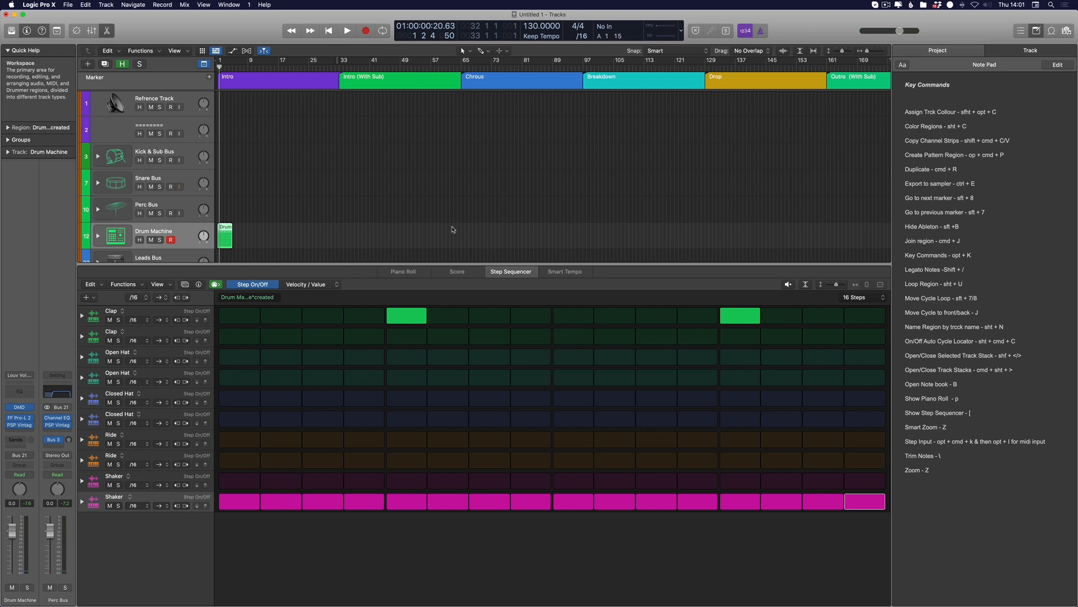
pyautogui.press('e')
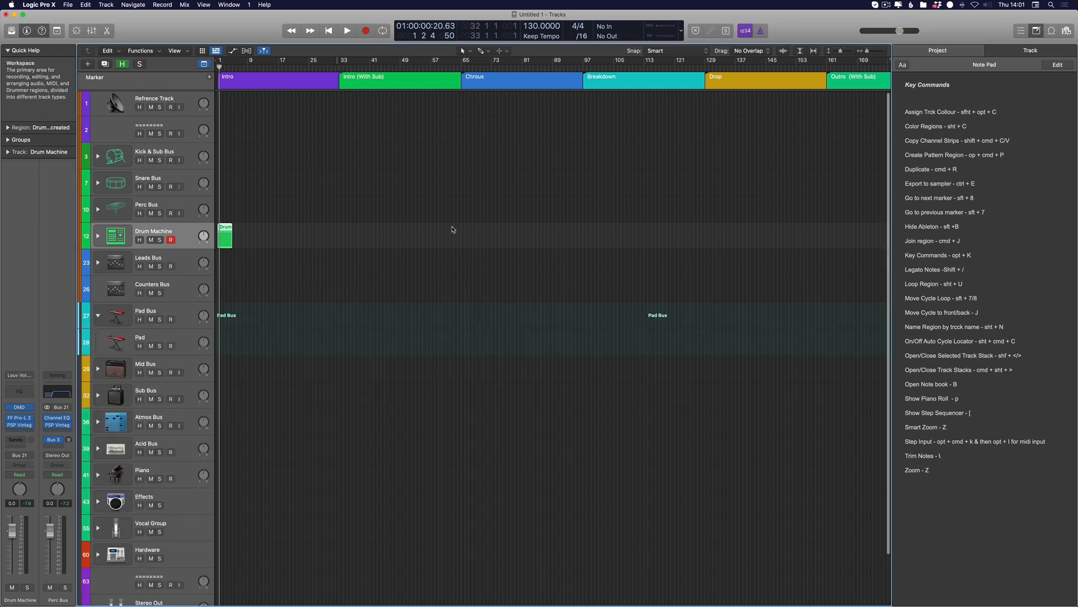
# Delete the pattern region from the Drum Machine track.
pyautogui.press('t')
pyautogui.press('Escape')
pyautogui.press('Delete')
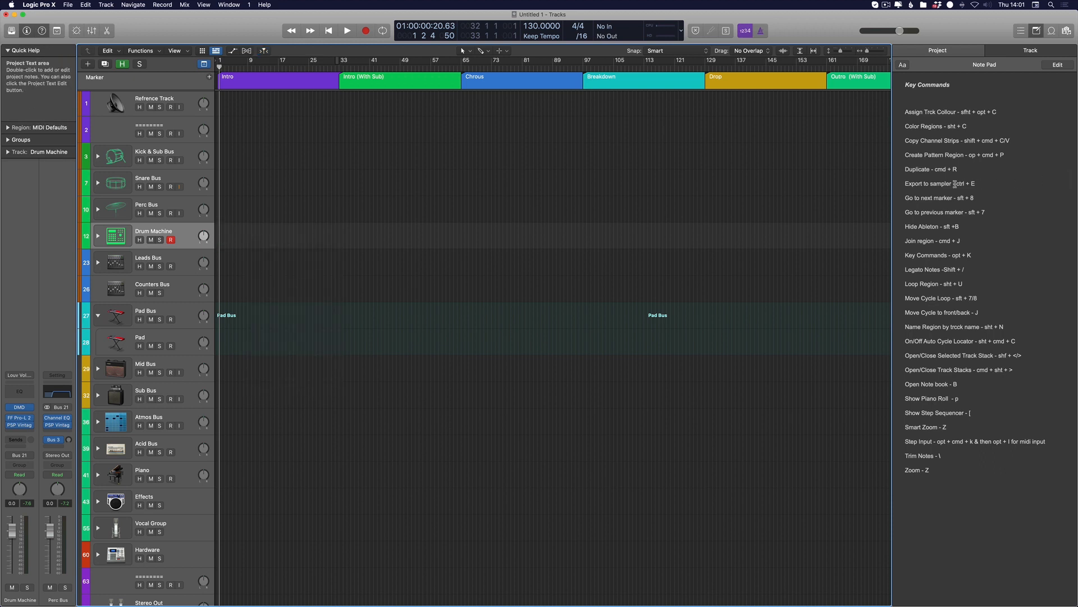
# Create a region at the start of the Drum Machine track and duplicate it five times in a row.
pyautogui.press('z')
pyautogui.hscroll(-2, 244, 239)
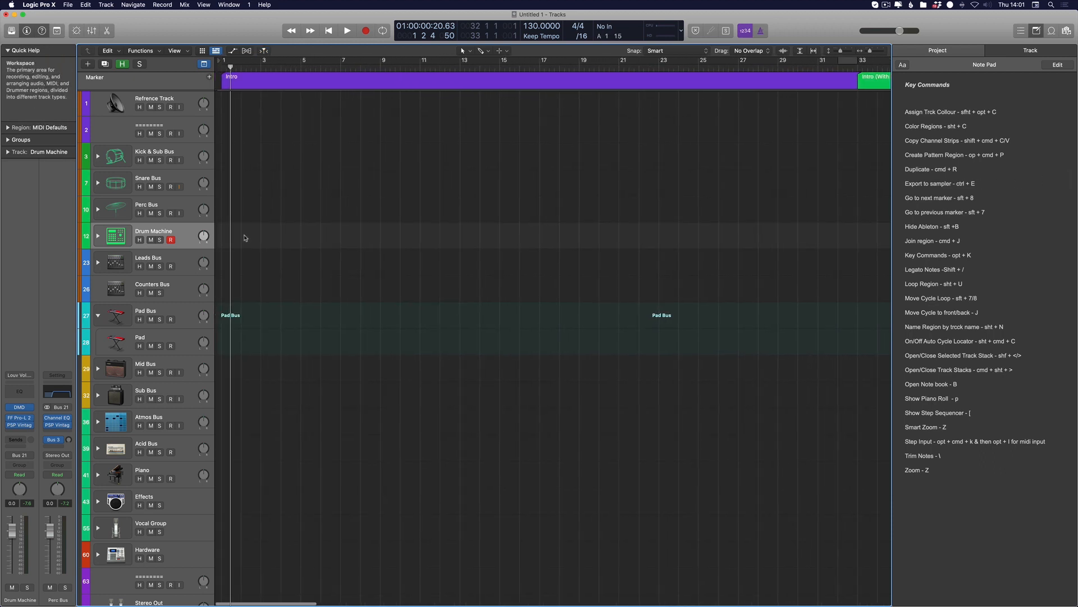
pyautogui.doubleClick(234, 236)
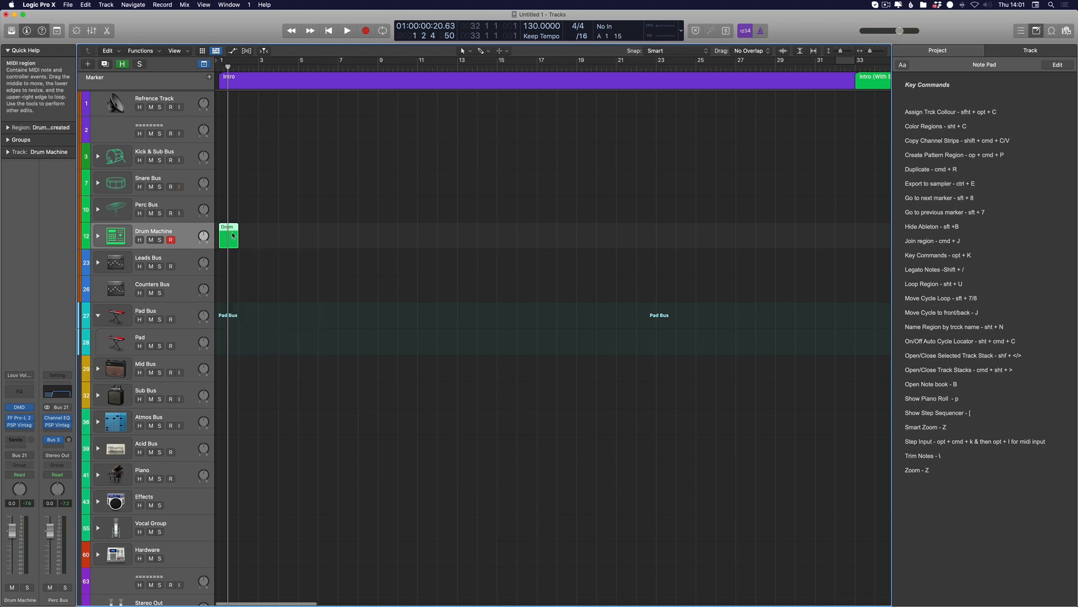
pyautogui.press('super+r')
pyautogui.press('super+r')
pyautogui.press('super+r')
pyautogui.press('super+r')
pyautogui.press('super+r')
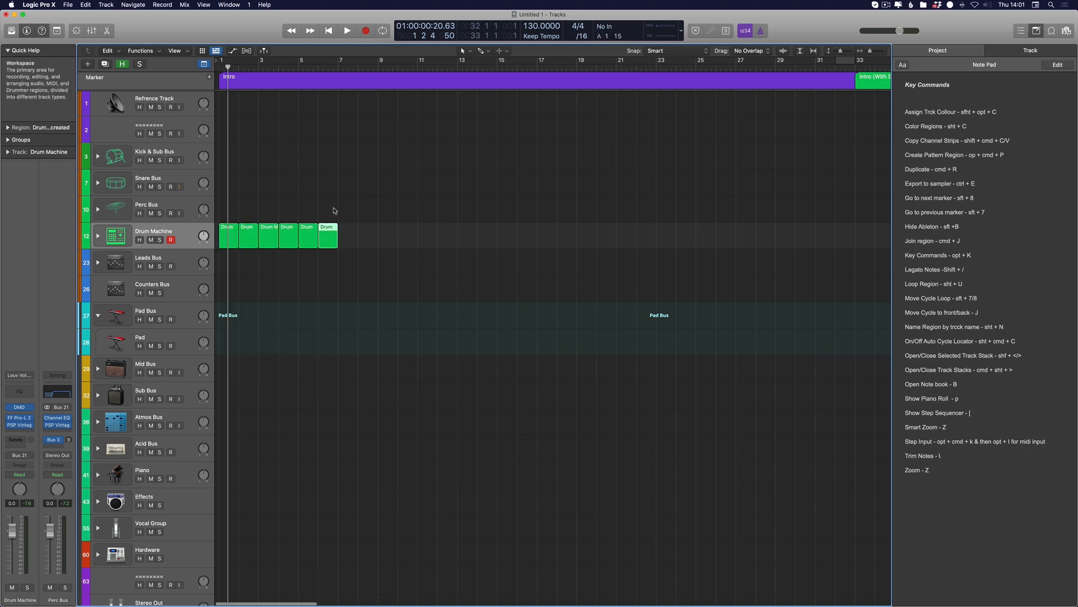
# Select the whole row of duplicated Drum Machine regions and delete it.
pyautogui.moveTo(409, 200); pyautogui.dragTo(196, 265)
pyautogui.press('Delete')
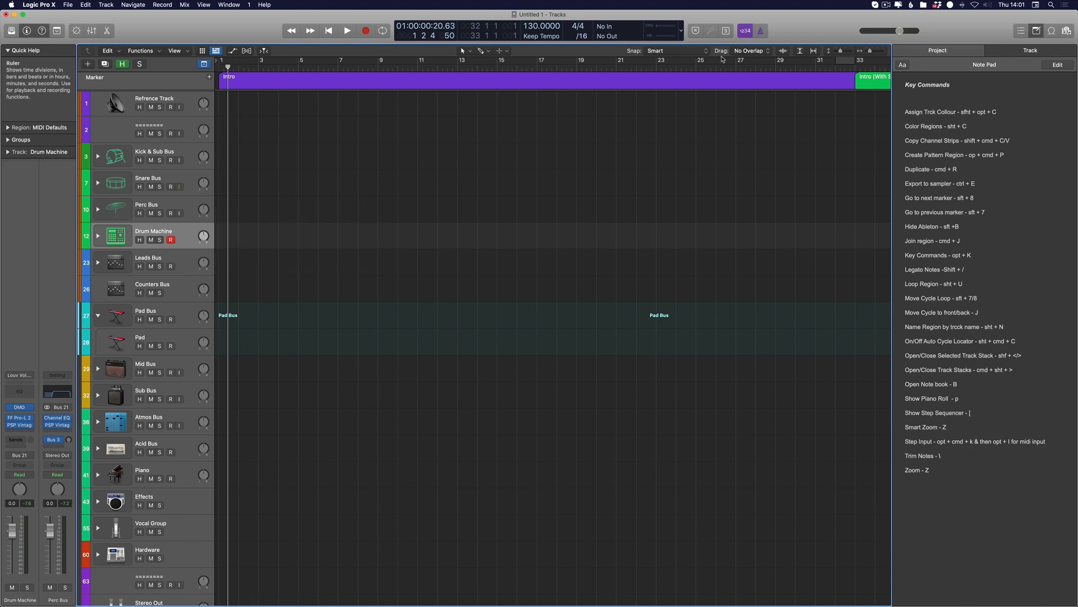
pyautogui.moveTo(274, 237); pyautogui.dragTo(528, 250)
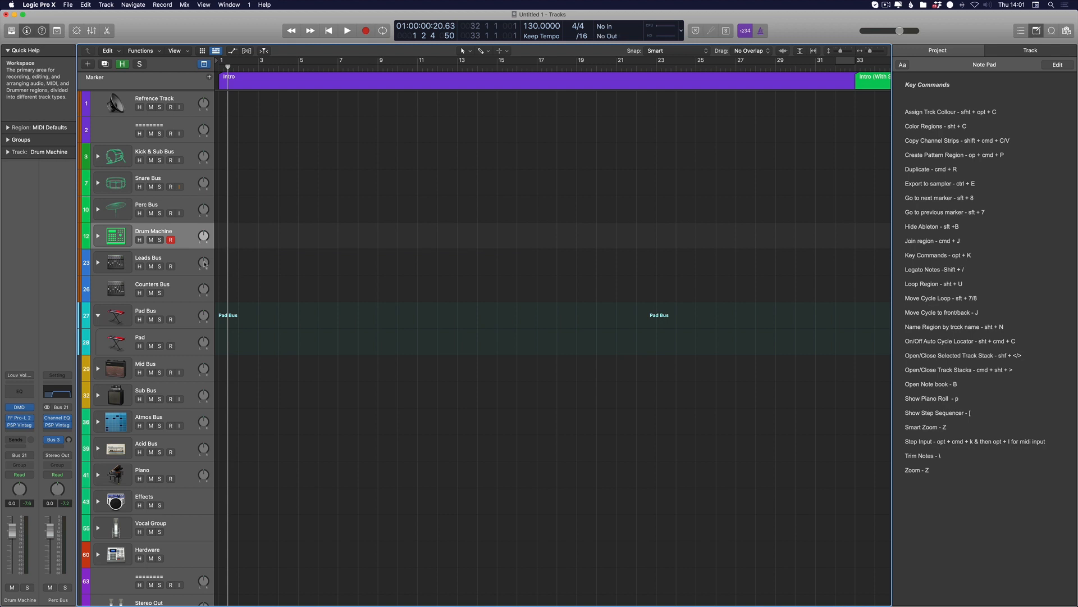
pyautogui.click(286, 236)
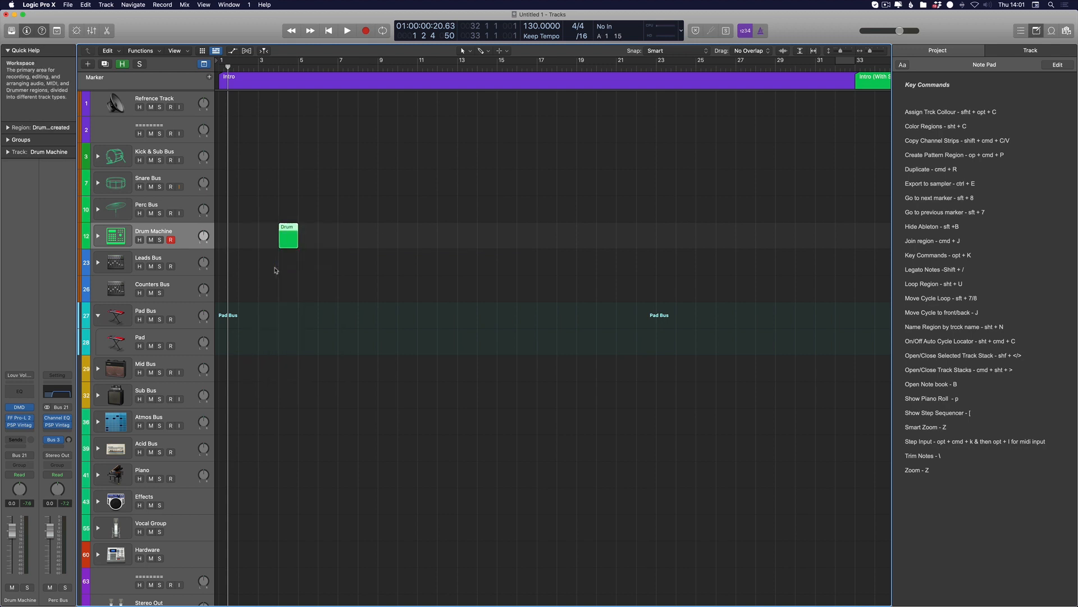
pyautogui.press('Delete')
pyautogui.click(293, 239)
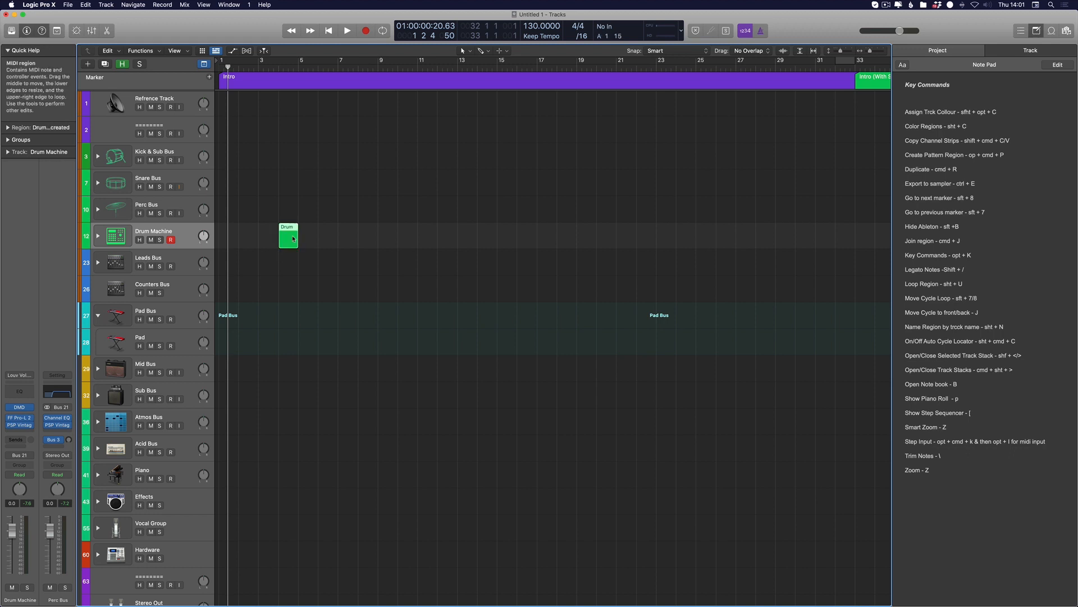
pyautogui.press('Delete')
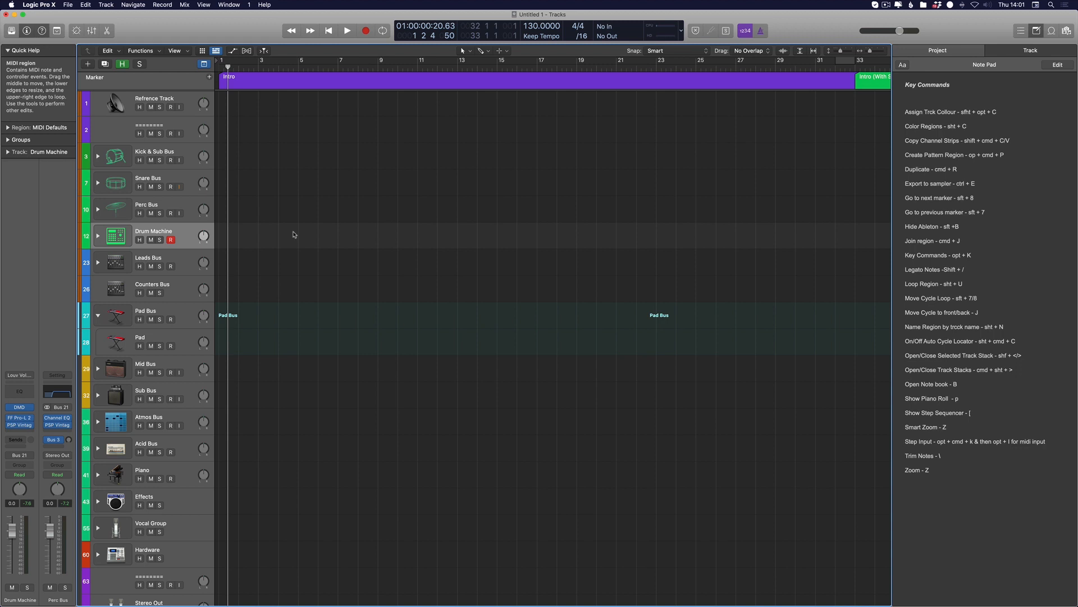
pyautogui.moveTo(275, 234); pyautogui.dragTo(432, 235)
pyautogui.click(244, 236)
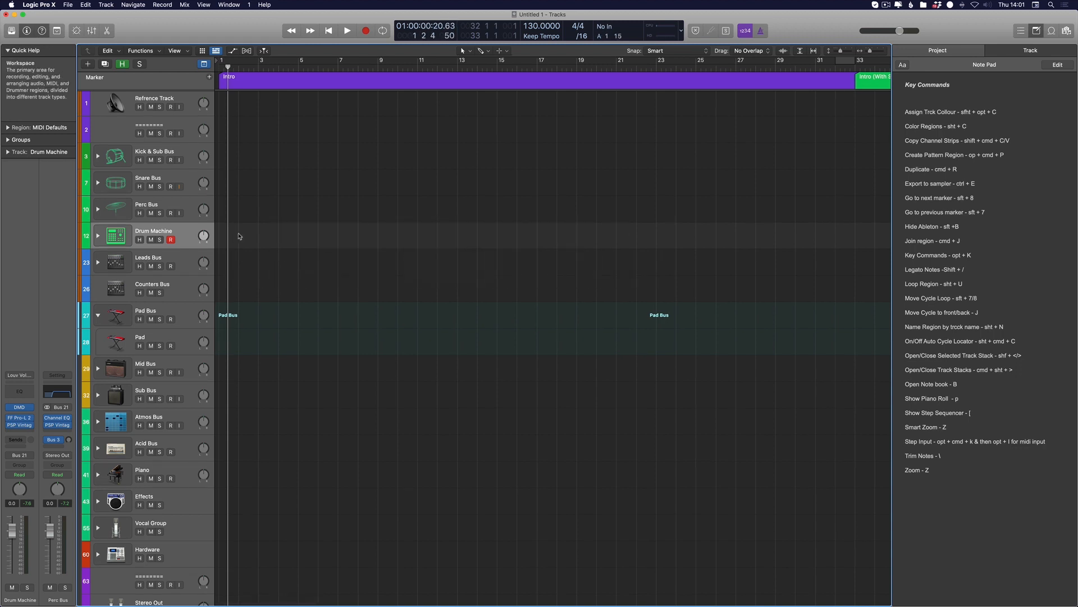
pyautogui.press('super+z')
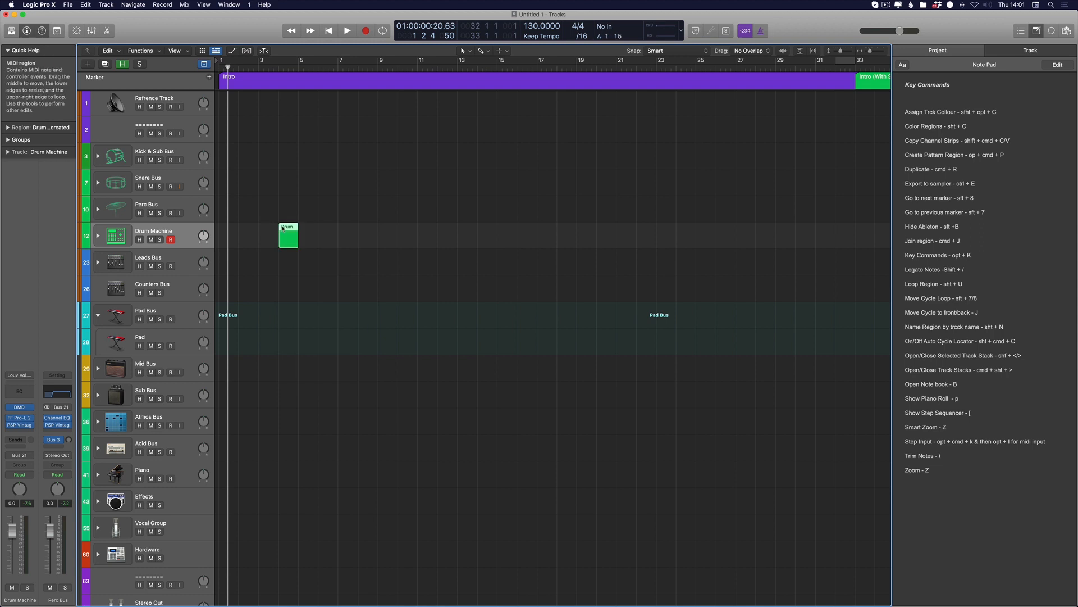
# Replace the stray region at bar 4 with one at the start of the Drum Machine track, looped to bar 9.
pyautogui.press('Delete')
pyautogui.doubleClick(233, 237)
pyautogui.moveTo(240, 227); pyautogui.dragTo(377, 226)
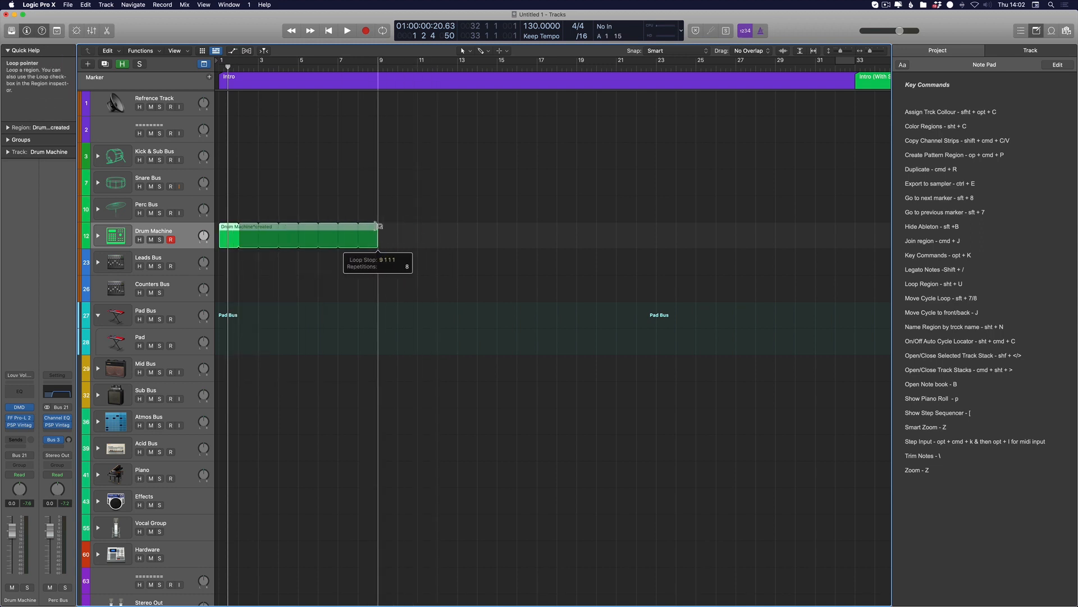
pyautogui.press('t')
pyautogui.click(230, 225)
pyautogui.moveTo(228, 233); pyautogui.dragTo(383, 237)
pyautogui.press('super+Left')
pyautogui.press('super+Left')
pyautogui.moveTo(495, 245); pyautogui.dragTo(386, 247)
pyautogui.moveTo(646, 195); pyautogui.dragTo(316, 278)
pyautogui.press('Delete')
pyautogui.moveTo(232, 243); pyautogui.dragTo(243, 243)
pyautogui.press('super+z')
# Marquee-select the looped Drum Machine region from bar 1 to bar 9 and duplicate the selection seven times.
pyautogui.click(409, 236)
pyautogui.moveTo(301, 262); pyautogui.dragTo(220, 236)
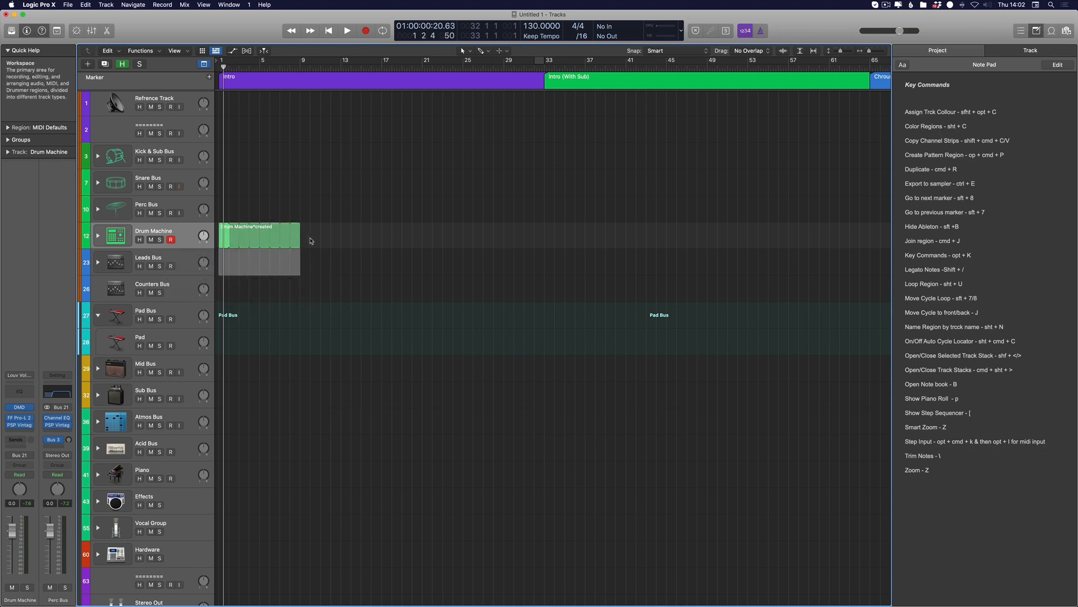
pyautogui.click(328, 240)
pyautogui.moveTo(299, 236); pyautogui.dragTo(299, 236)
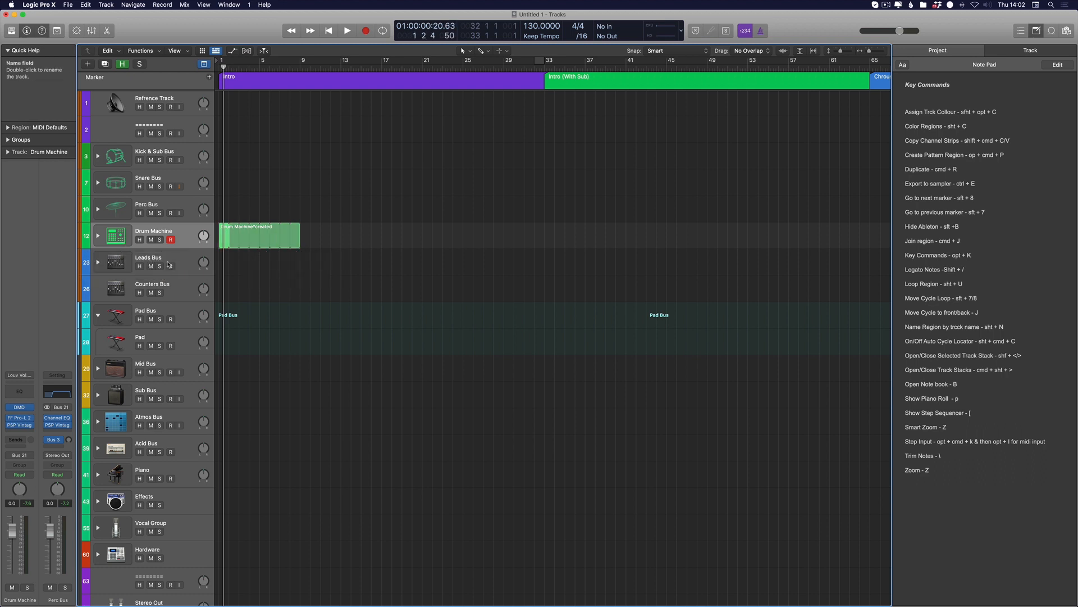
pyautogui.press('super+r')
pyautogui.press('super+r')
pyautogui.press('super+r')
pyautogui.press('super+r')
pyautogui.press('super+r')
pyautogui.press('super+r')
pyautogui.press('super+r')
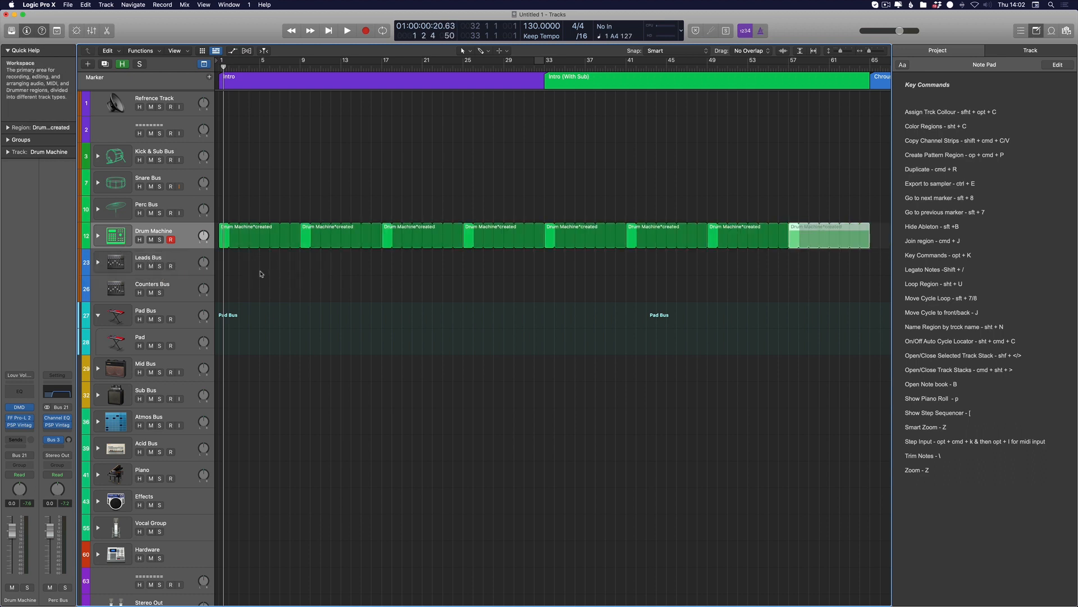
# Undo the last six duplications of the looped Drum Machine region.
pyautogui.press('super+z')
pyautogui.press('super+z')
pyautogui.press('super+z')
pyautogui.press('super+z')
pyautogui.press('super+z')
pyautogui.press('super+z')
# Marquee-select the first five bars of the looped Drum Machine region and duplicate that section seven times.
pyautogui.moveTo(269, 260); pyautogui.dragTo(208, 265)
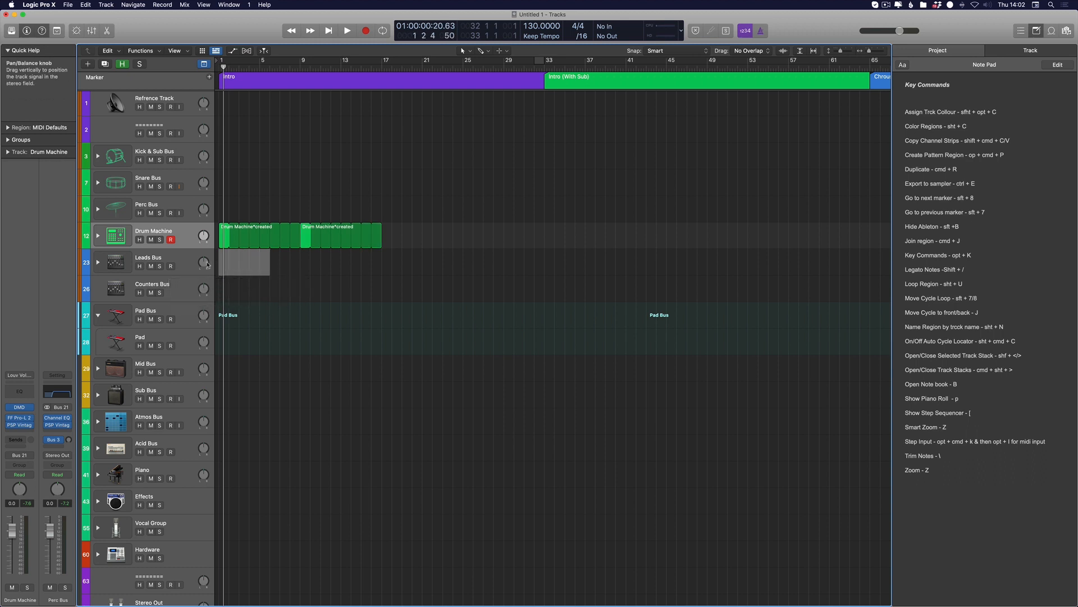
pyautogui.click(285, 250)
pyautogui.click(270, 242)
pyautogui.moveTo(270, 243); pyautogui.dragTo(221, 245)
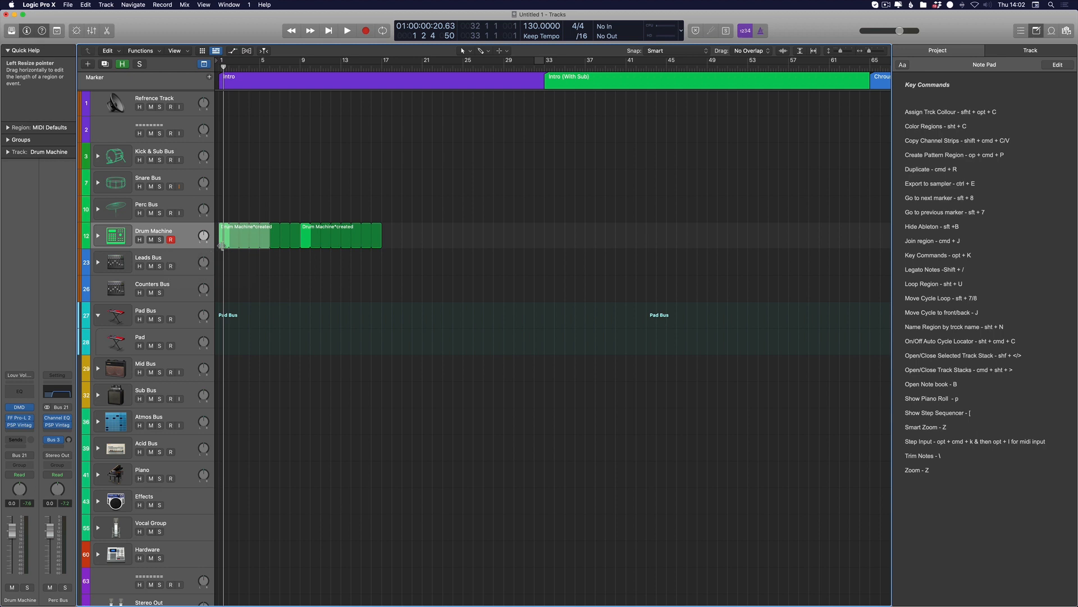
pyautogui.press('super+r')
pyautogui.press('super+r')
pyautogui.press('super+r')
pyautogui.press('super+r')
pyautogui.press('super+r')
pyautogui.press('super+r')
pyautogui.press('super+r')
# Undo the five-bar duplications and delete both looped regions from the Drum Machine track.
pyautogui.press('super+z')
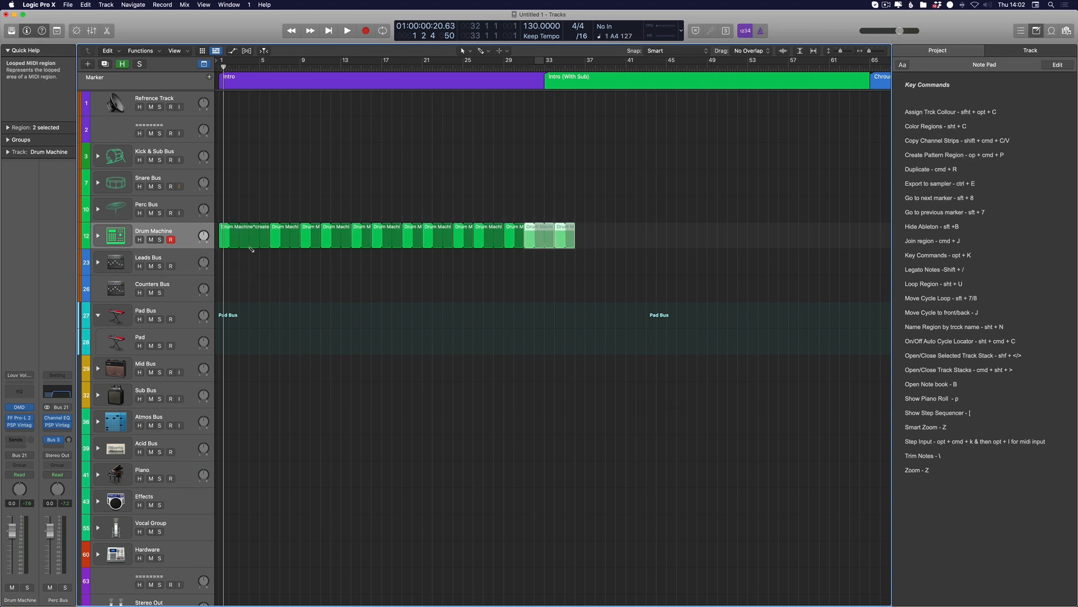
pyautogui.press('super+z')
pyautogui.press('super+z')
pyautogui.press('super+z')
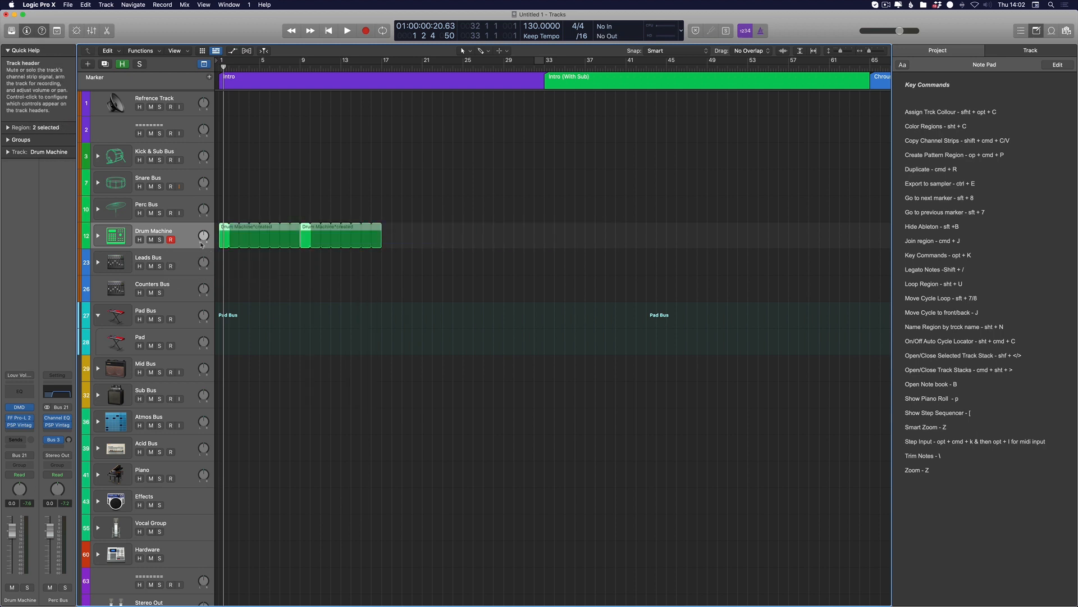
pyautogui.press('Delete')
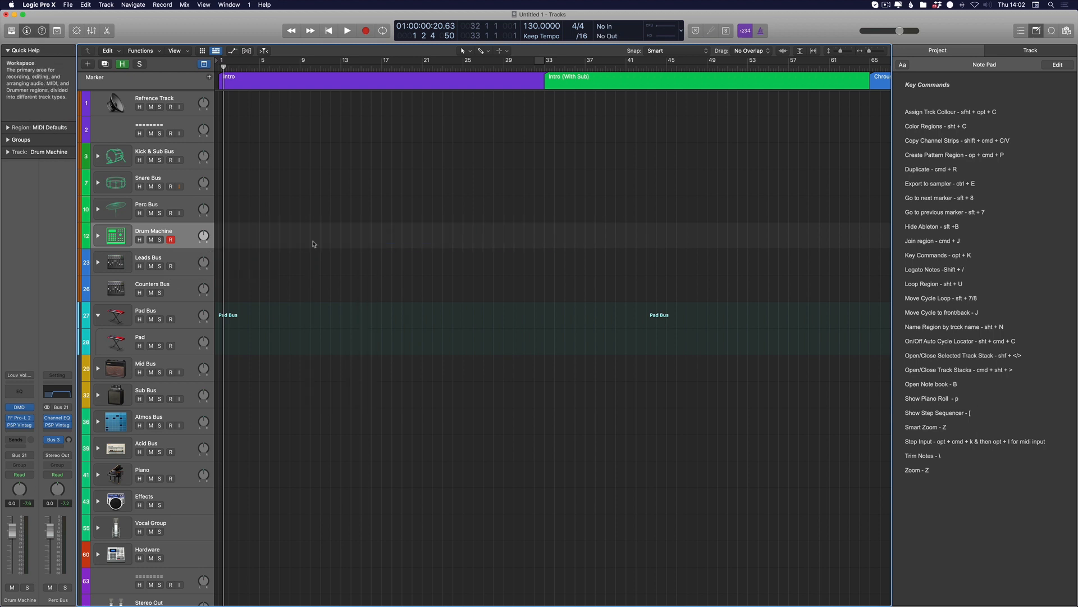
# Create a new region at bar 1 of the Drum Machine track and duplicate it three times.
pyautogui.click(225, 239)
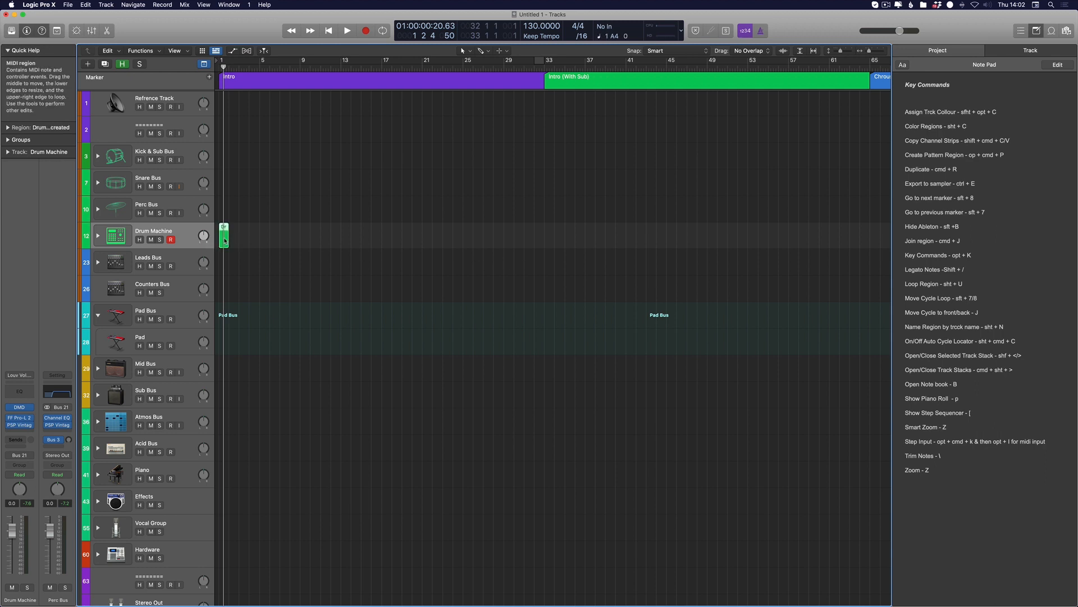
pyautogui.press('super+r')
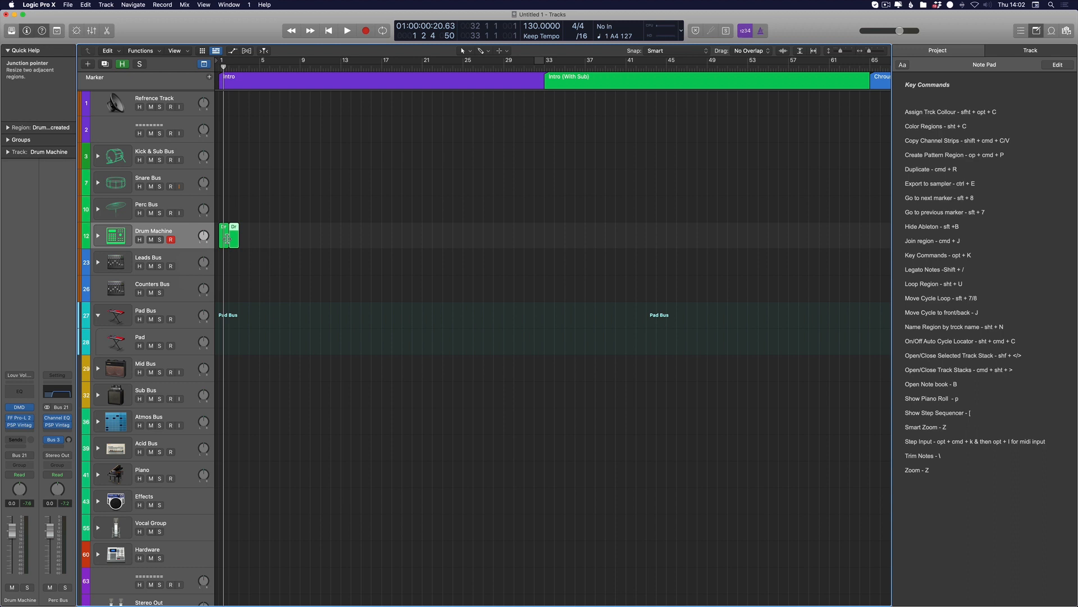
pyautogui.press('super+r')
pyautogui.rightClick(232, 243)
pyautogui.press('Escape')
pyautogui.press('super+r')
# Select all Drum Machine regions except the first one and delete them.
pyautogui.press('super+a')
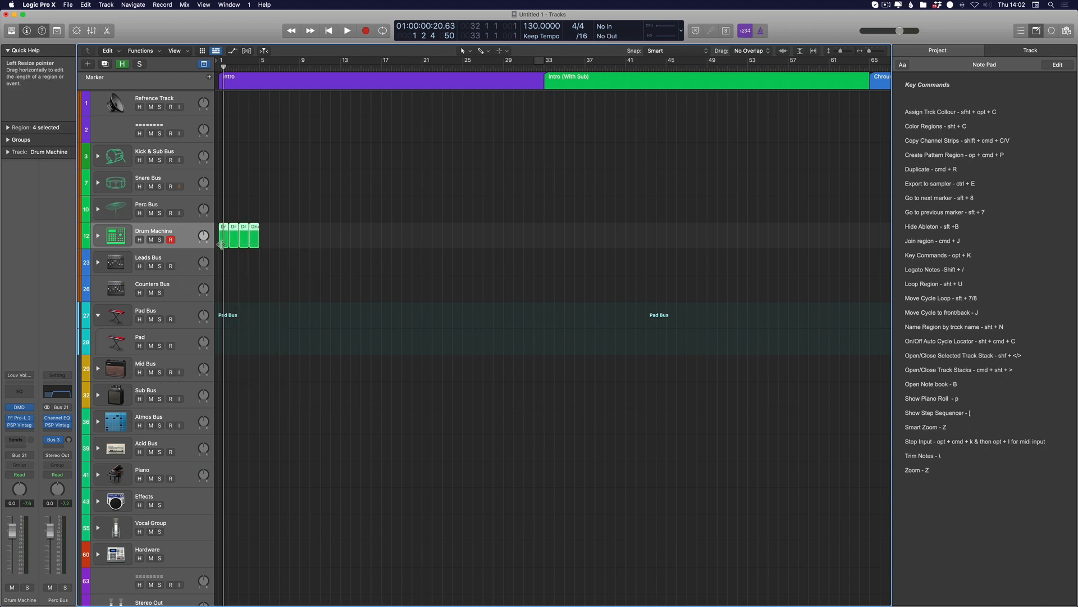
pyautogui.rightClick(222, 244)
pyautogui.press('Escape')
pyautogui.keyDown('shift'); pyautogui.click(223, 241); pyautogui.keyUp('shift')
pyautogui.press('Delete')
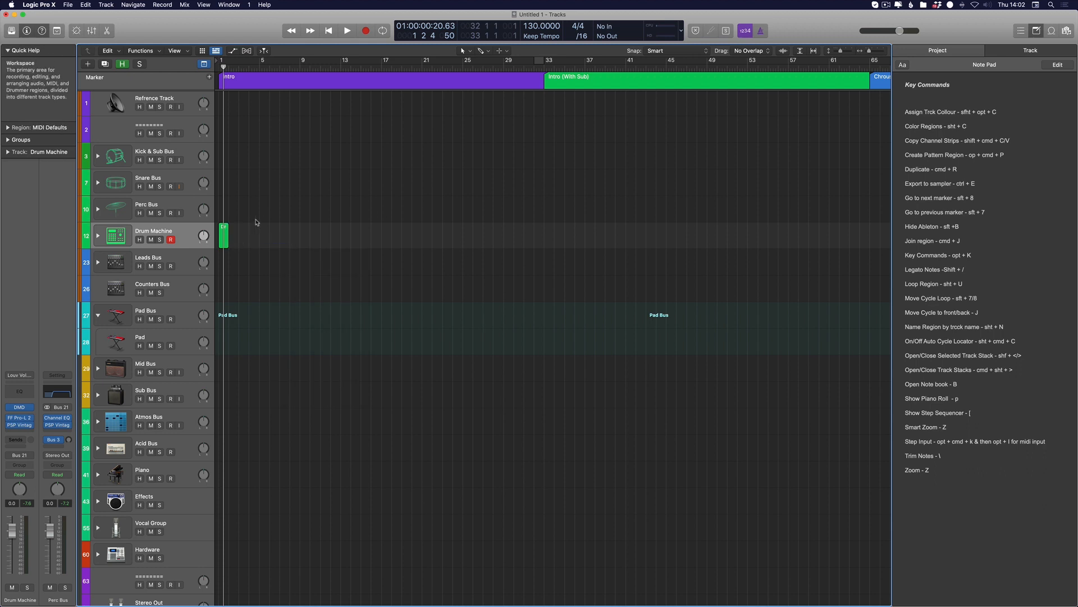
# Clear every remaining region from the Drum Machine track.
pyautogui.doubleClick(245, 236)
pyautogui.doubleClick(266, 238)
pyautogui.moveTo(351, 249); pyautogui.dragTo(216, 224)
pyautogui.press('Delete')
pyautogui.press('cmd+Left')
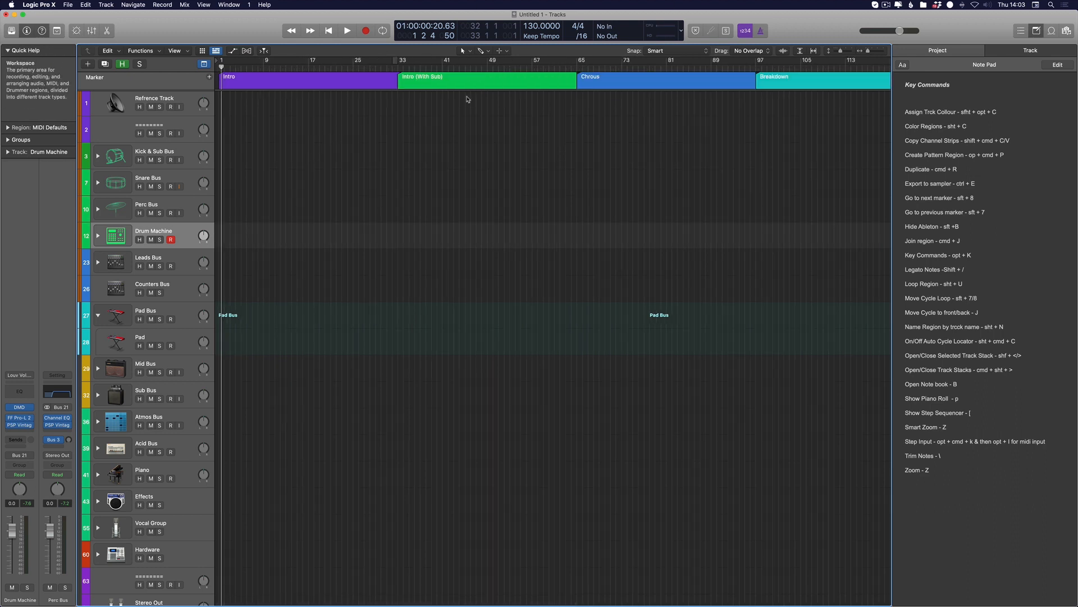
# Set a cycle area over the Intro (With Sub) section from bar 33 to bar 65.
pyautogui.hotkey('shift', '8')
pyautogui.hotkey('shift', '8')
pyautogui.hotkey('shift', '8')
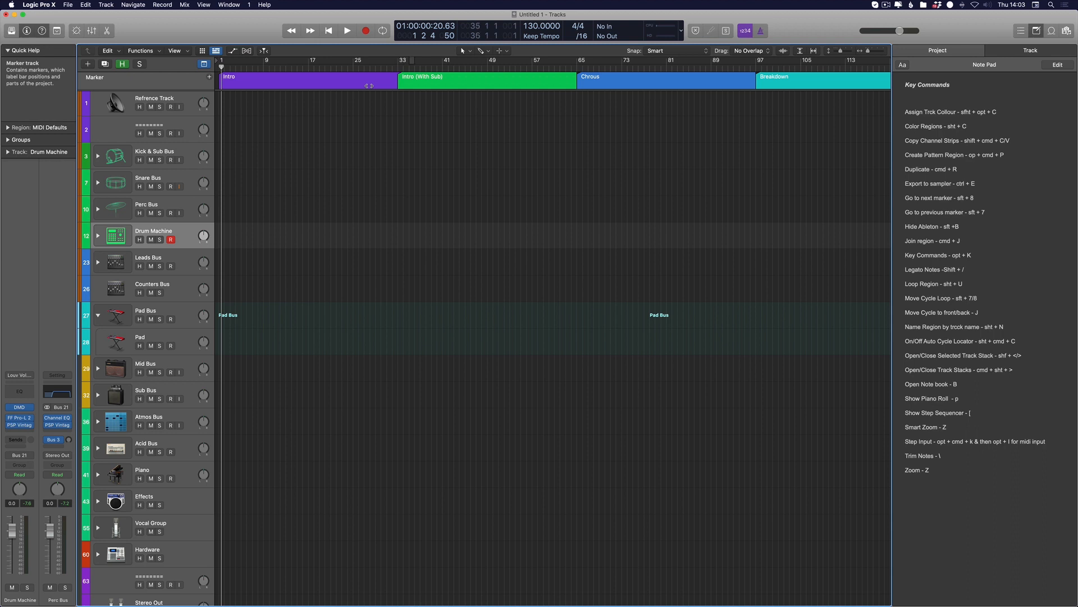
pyautogui.moveTo(393, 59); pyautogui.dragTo(578, 77)
pyautogui.moveTo(393, 61); pyautogui.dragTo(397, 73)
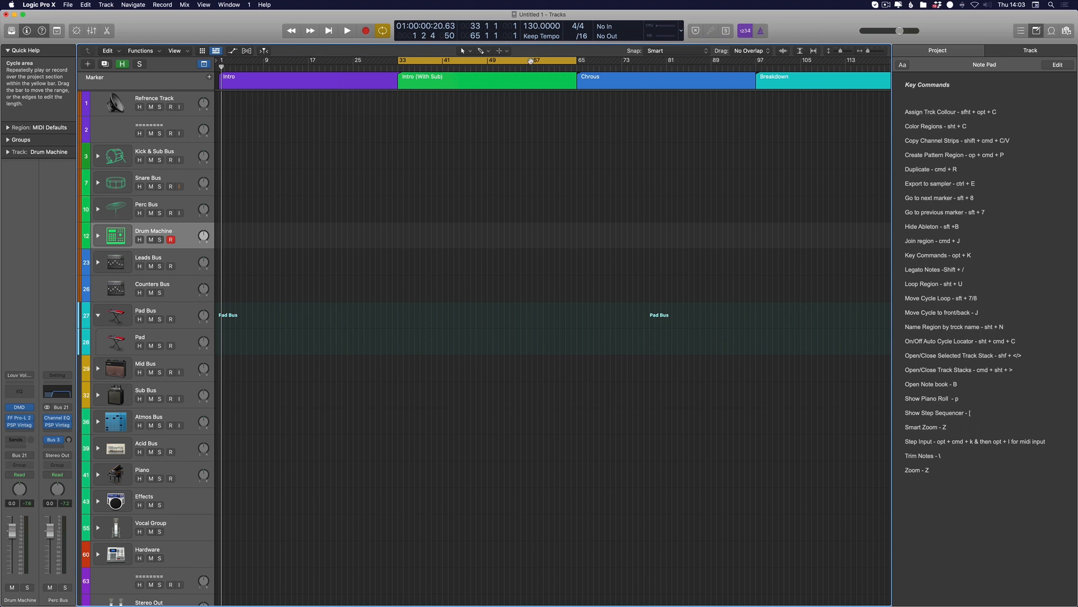
# Shift the cycle area back and forth between sections, finish on the Intro and turn cycle mode off.
pyautogui.hotkey('shift', '7')
pyautogui.hotkey('shift', '8')
pyautogui.hotkey('shift', '8')
pyautogui.hotkey('shift', '7')
pyautogui.hotkey('shift', '7')
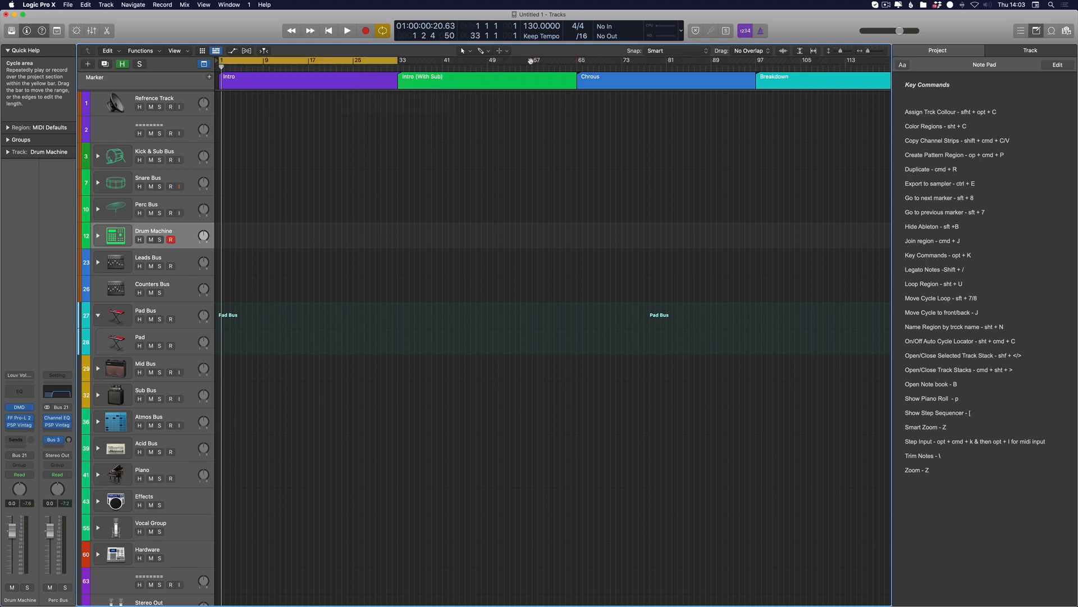
pyautogui.click(530, 61)
# Starting from the project start, move the playhead marker by marker to the Outro at bar 193.
pyautogui.press('Return')
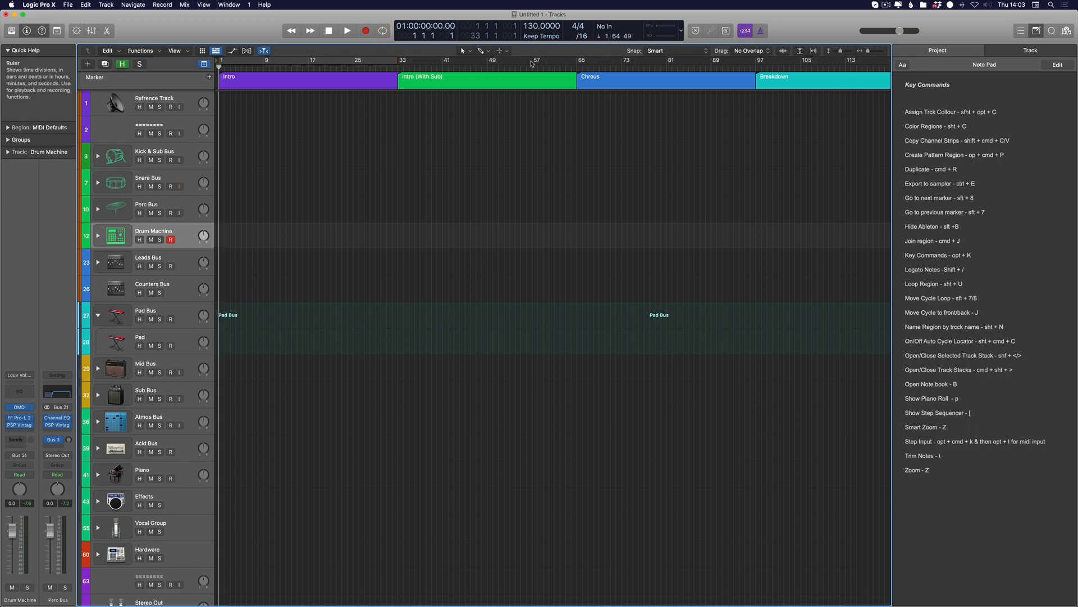
pyautogui.hotkey('shift', '8')
pyautogui.hotkey('shift', '8')
pyautogui.hotkey('shift', '8')
pyautogui.hotkey('shift', '8')
pyautogui.hotkey('shift', '8')
pyautogui.hotkey('shift', '8')
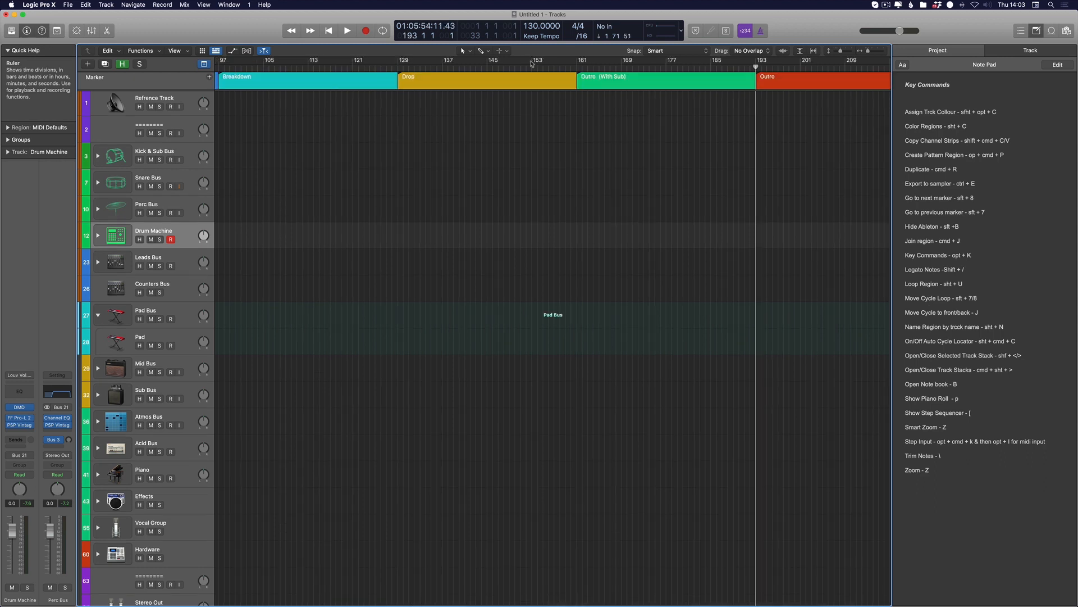
# From the project start, step the playhead forward to the Drop marker and back to Breakdown, then return to the start.
pyautogui.press('Return')
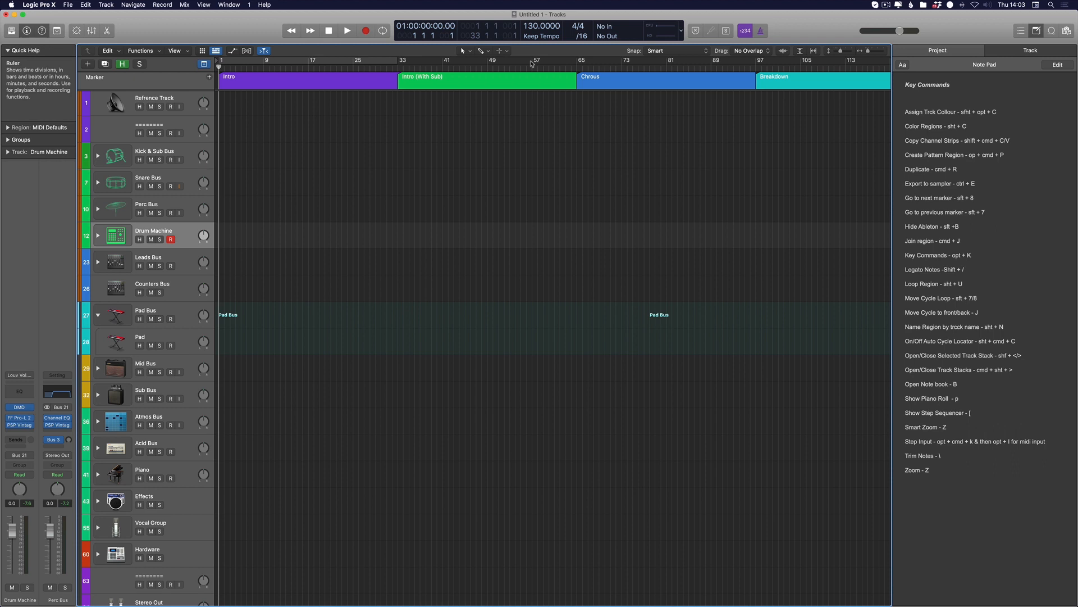
pyautogui.hotkey('shift', '8')
pyautogui.hotkey('shift', '8')
pyautogui.hotkey('shift', '8')
pyautogui.hotkey('shift', '8')
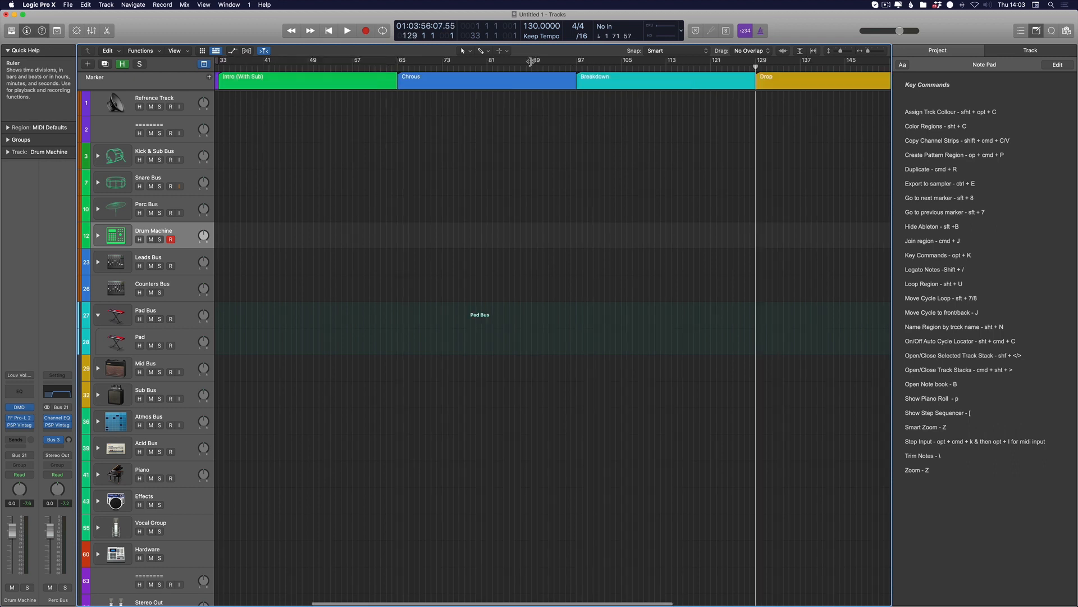
pyautogui.hotkey('shift', '7')
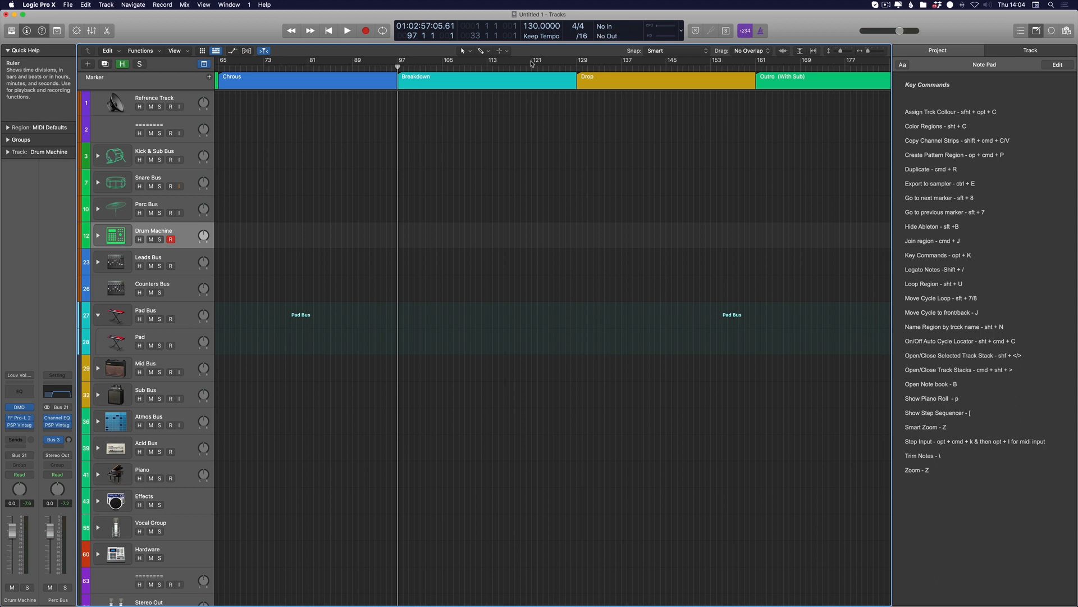
pyautogui.press('Return')
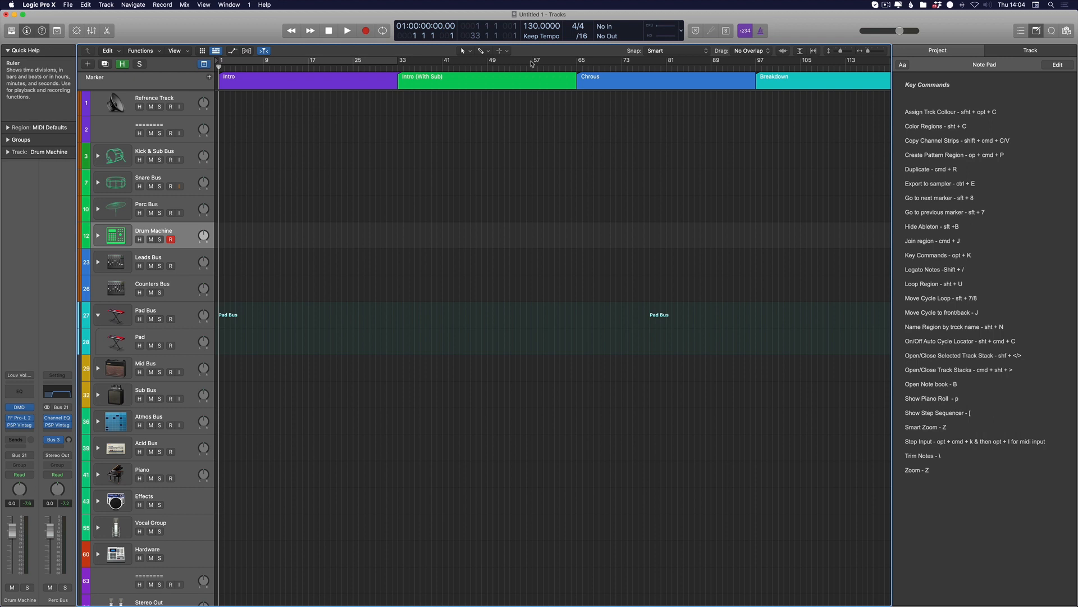
pyautogui.press('alt+super+p')
pyautogui.press('alt+super+p')
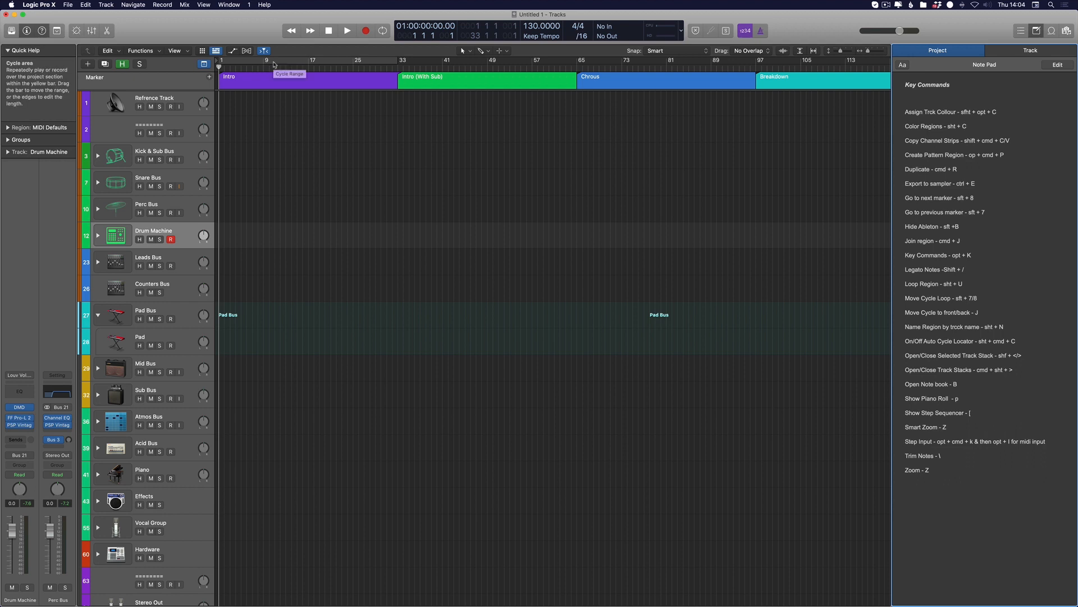
# Move the playhead to the Drop marker at bar 129 and return it to the project start.
pyautogui.click(234, 82)
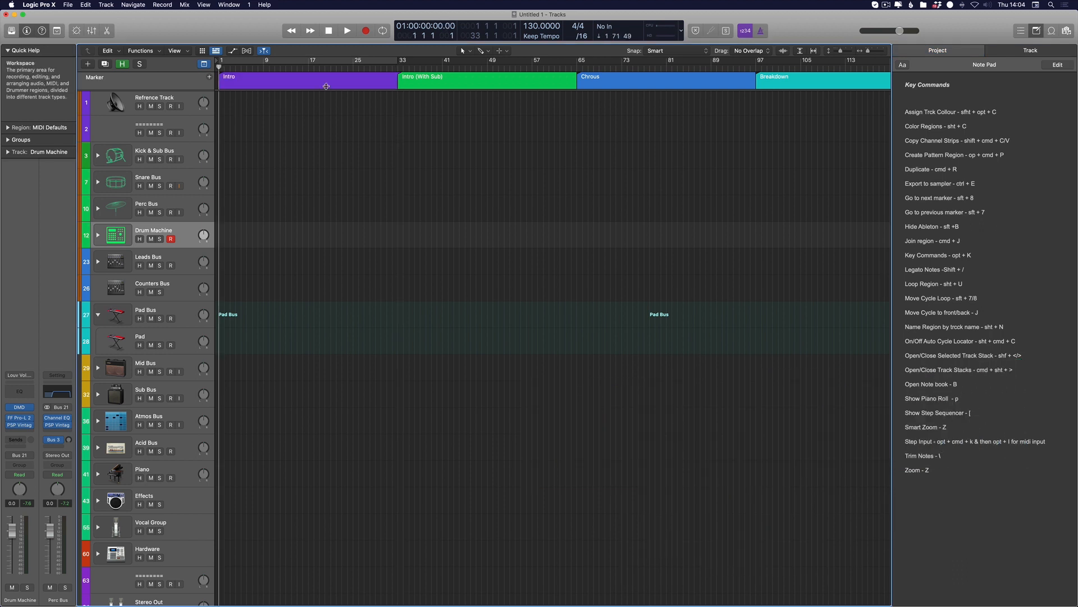
pyautogui.hscroll(5, 244, 77)
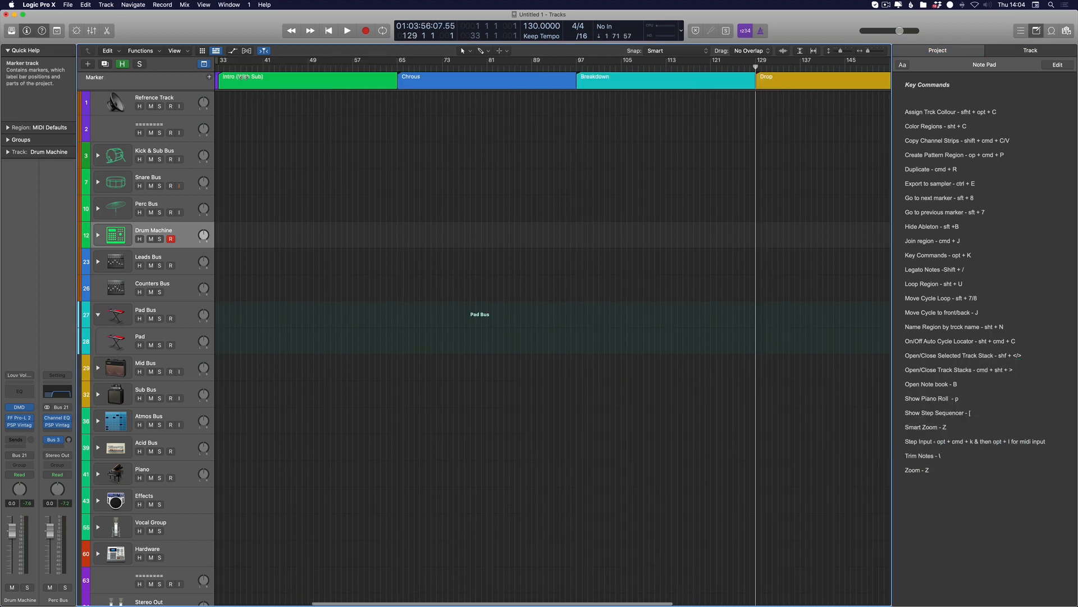
pyautogui.hscroll(-5, 244, 77)
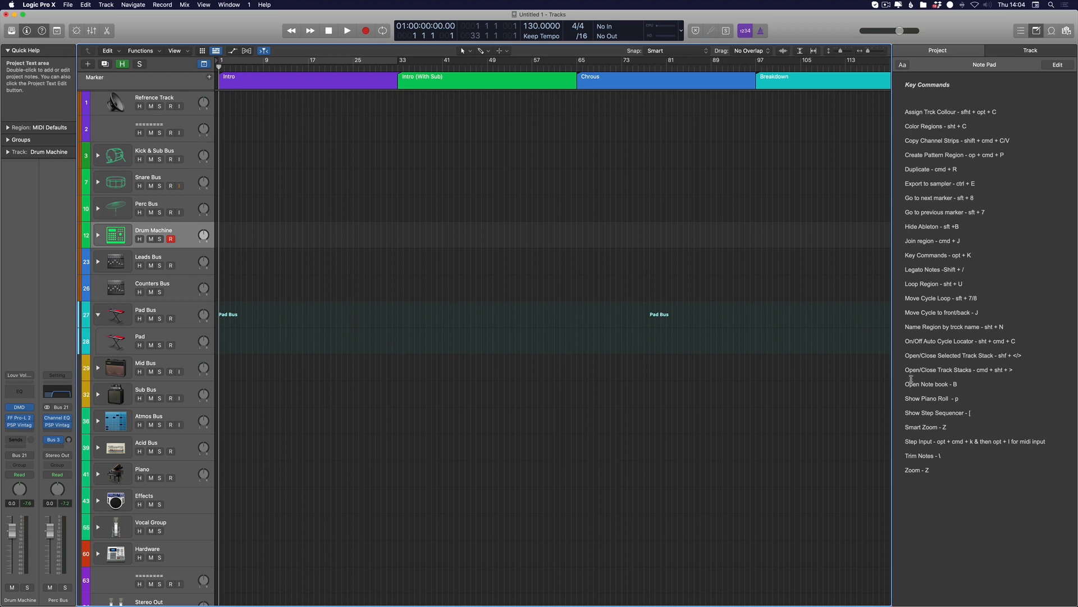
# Show and hide the Note Pad repeatedly, and narrow the project window before restoring it to full width.
pyautogui.press('f')
pyautogui.press('f')
pyautogui.press('f')
pyautogui.press('f')
pyautogui.press('f')
pyautogui.press('f')
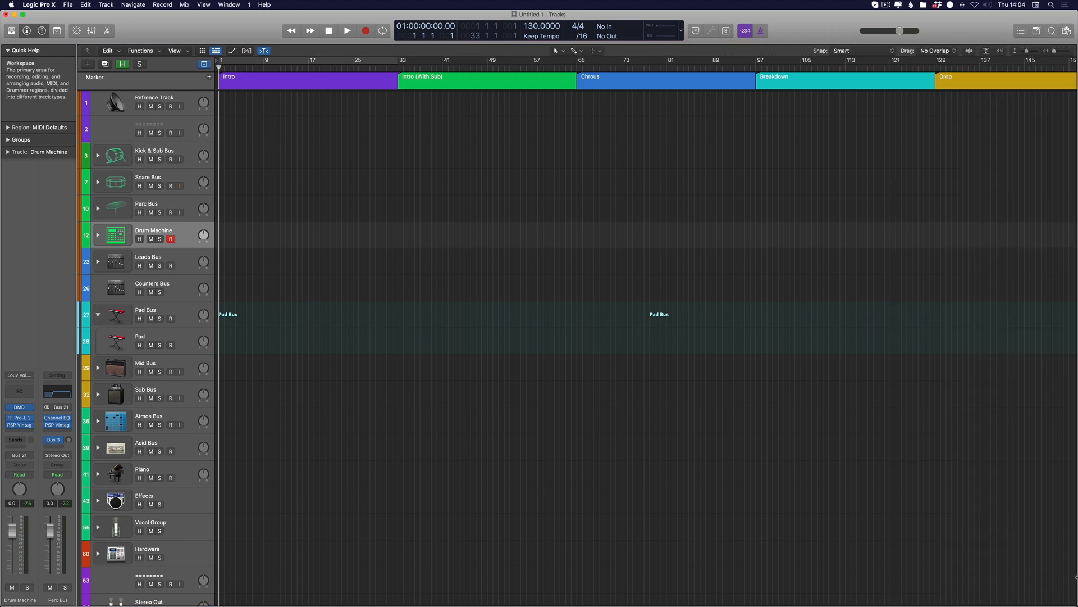
pyautogui.moveTo(1077, 605); pyautogui.dragTo(788, 605)
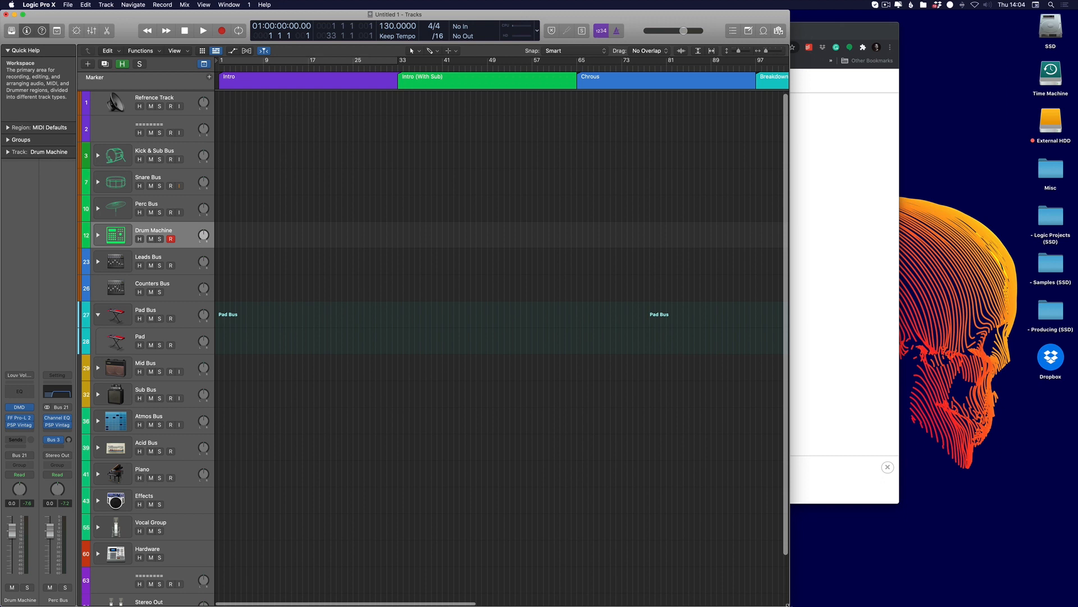
pyautogui.moveTo(788, 605); pyautogui.dragTo(1076, 605)
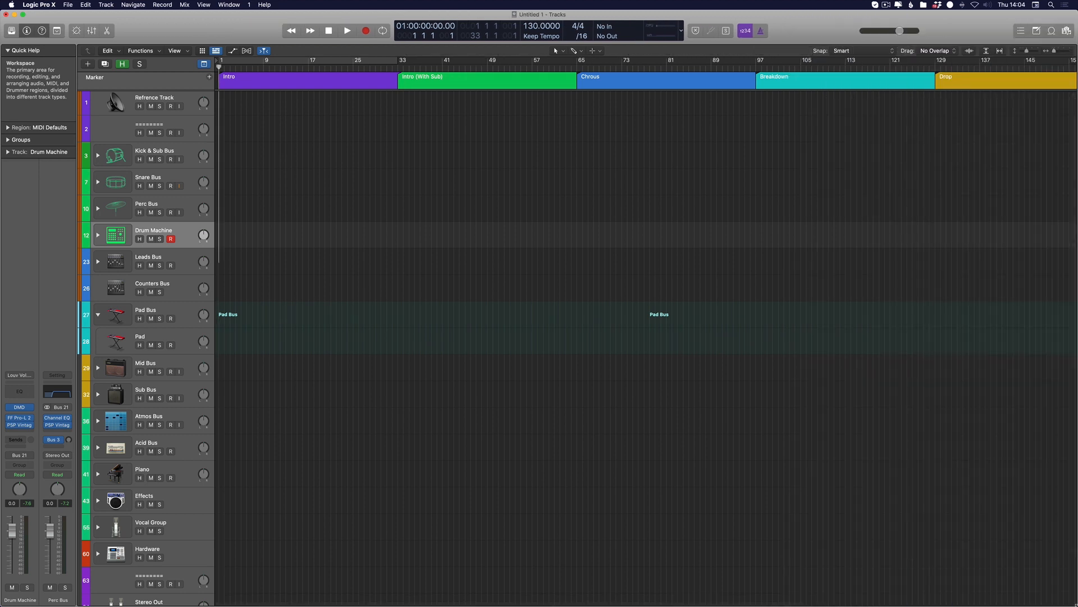
# Show the Piano Roll and the Note Pad, and close the Piano Roll again.
pyautogui.press('p')
pyautogui.press('alt+super+p')
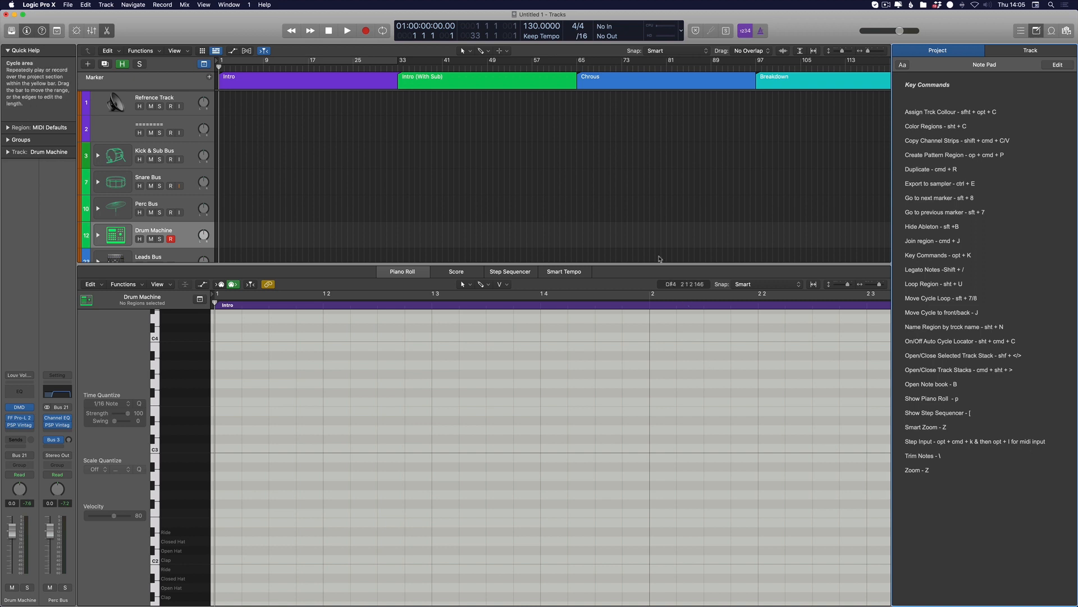
pyautogui.press('p')
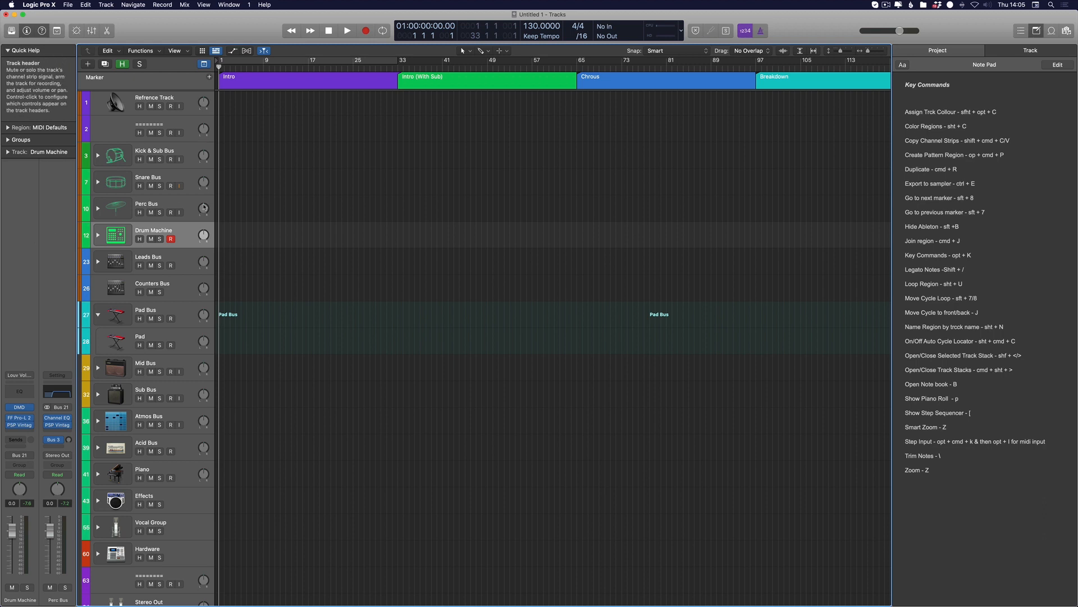
# Create an empty MIDI region at bar 1 on the Drum Machine track and extend it to bar 9.
pyautogui.doubleClick(223, 234)
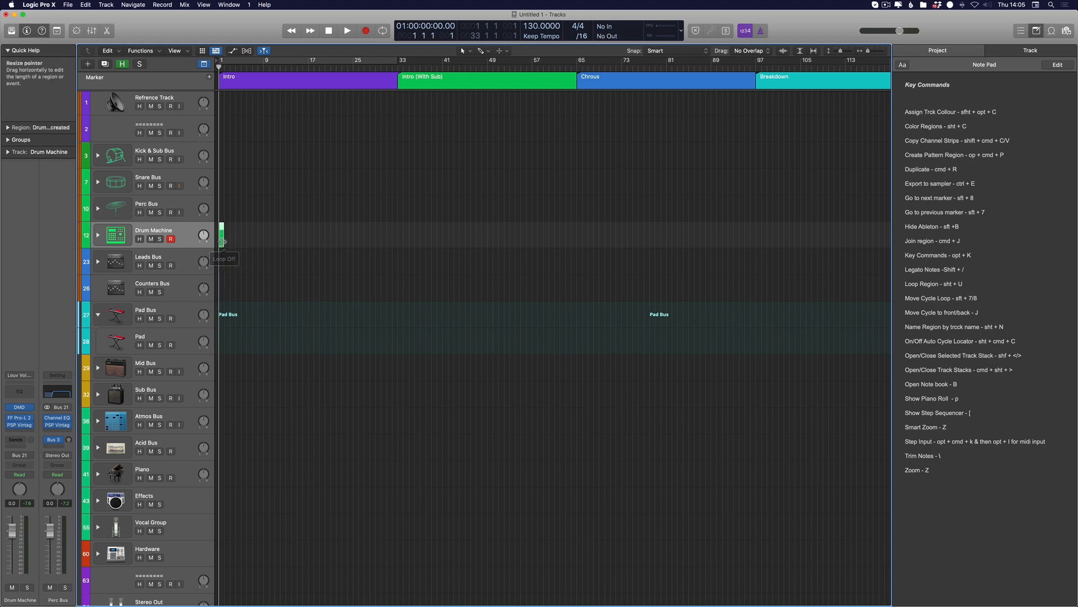
pyautogui.moveTo(225, 241); pyautogui.dragTo(261, 240)
pyautogui.press('cmd+z')
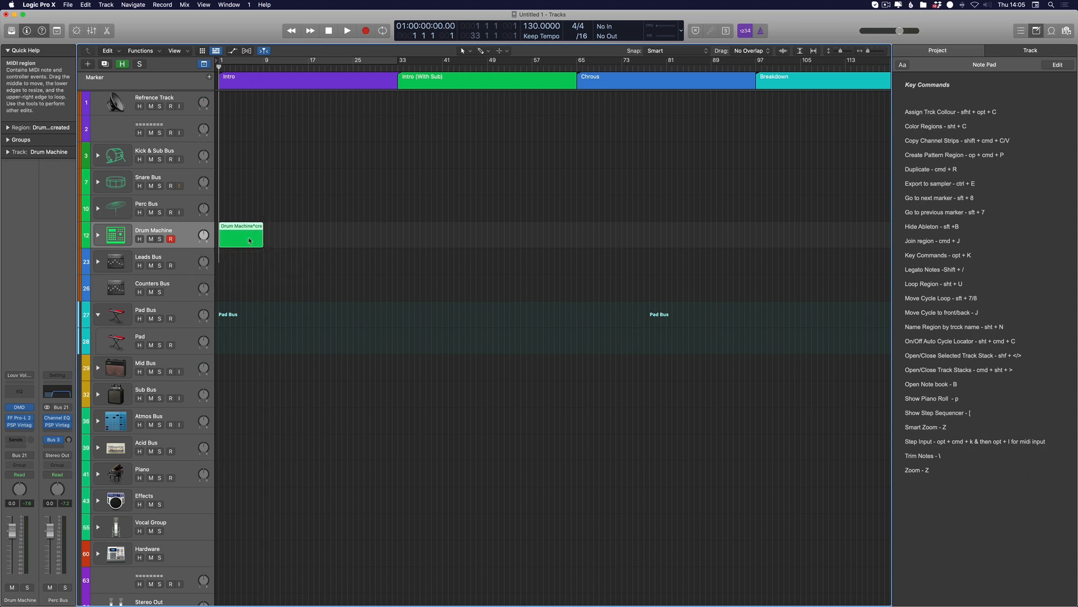
# Open the new region in the Piano Roll and add four notes of different pitches, one on each beat of bar 1.
pyautogui.press('p')
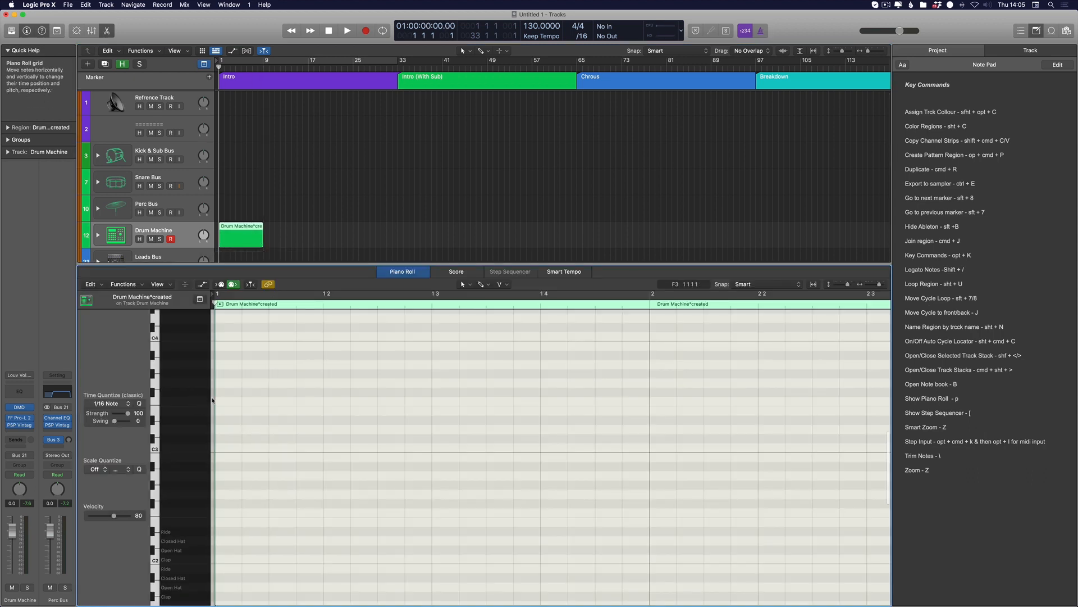
pyautogui.moveTo(231, 401); pyautogui.dragTo(329, 393)
pyautogui.click(325, 373)
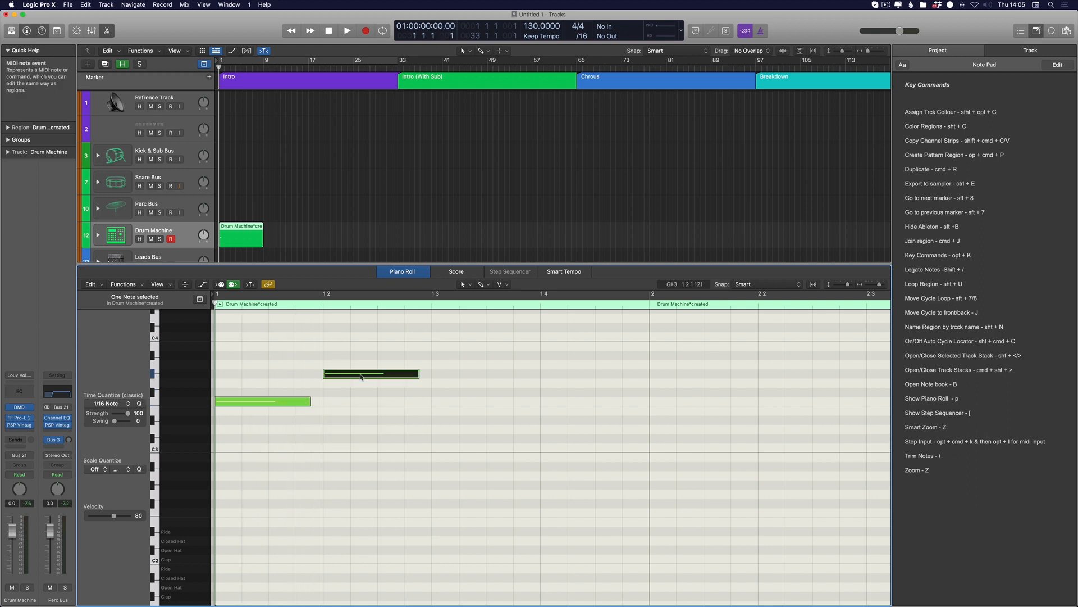
pyautogui.click(433, 448)
pyautogui.click(556, 522)
pyautogui.press('t')
pyautogui.press('t')
# Select all the notes in the region and apply legato so each extends to the start of the following one.
pyautogui.press('super+a')
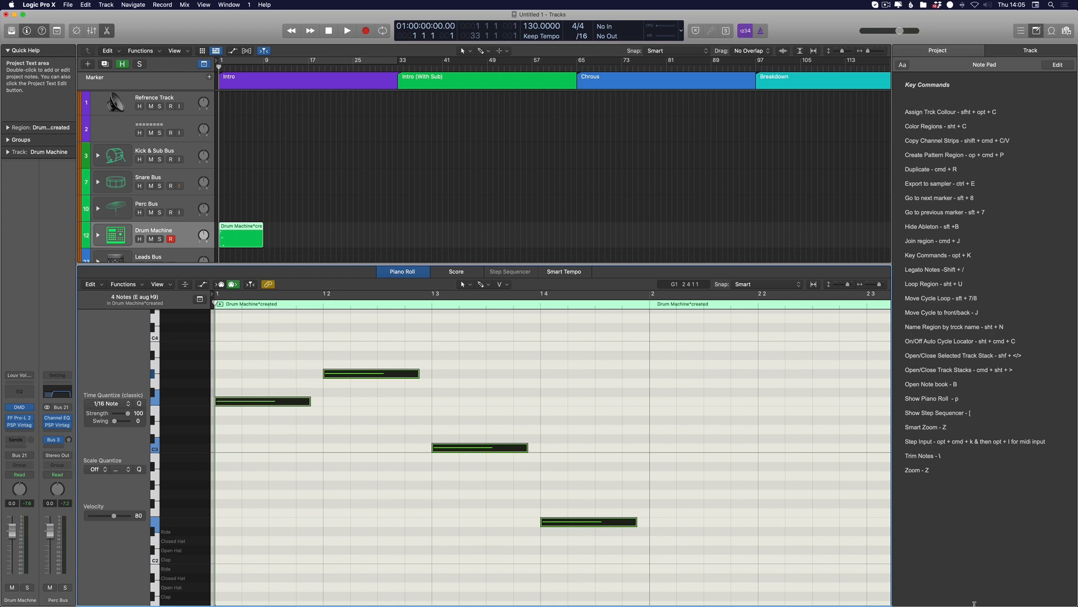
pyautogui.hotkey('shift', '/')
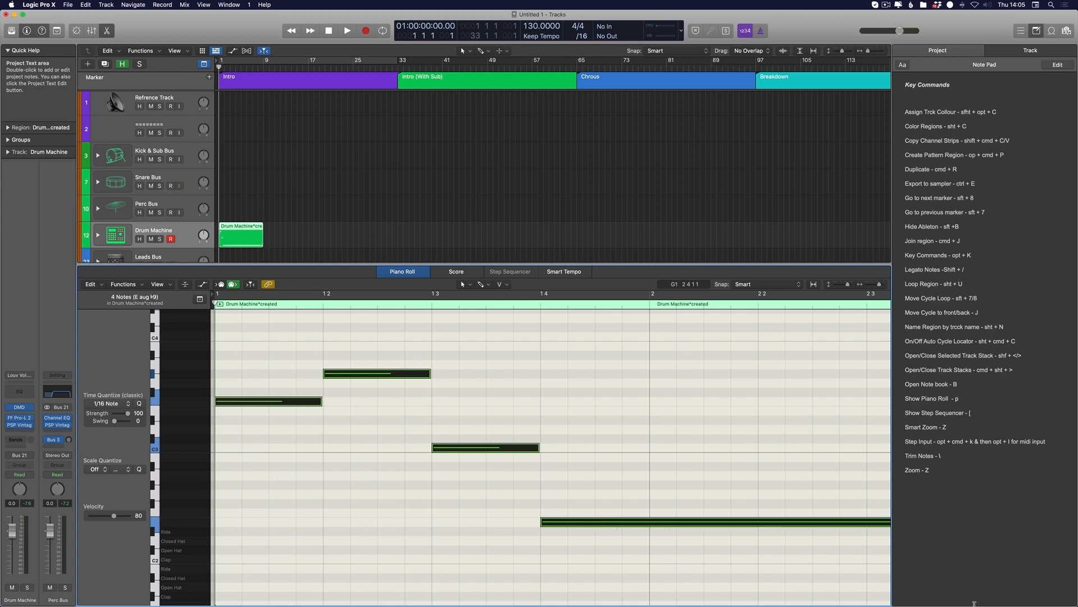
pyautogui.scroll(-10, 764, 414)
pyautogui.scroll(5, 424, 396)
pyautogui.scroll(5, 424, 396)
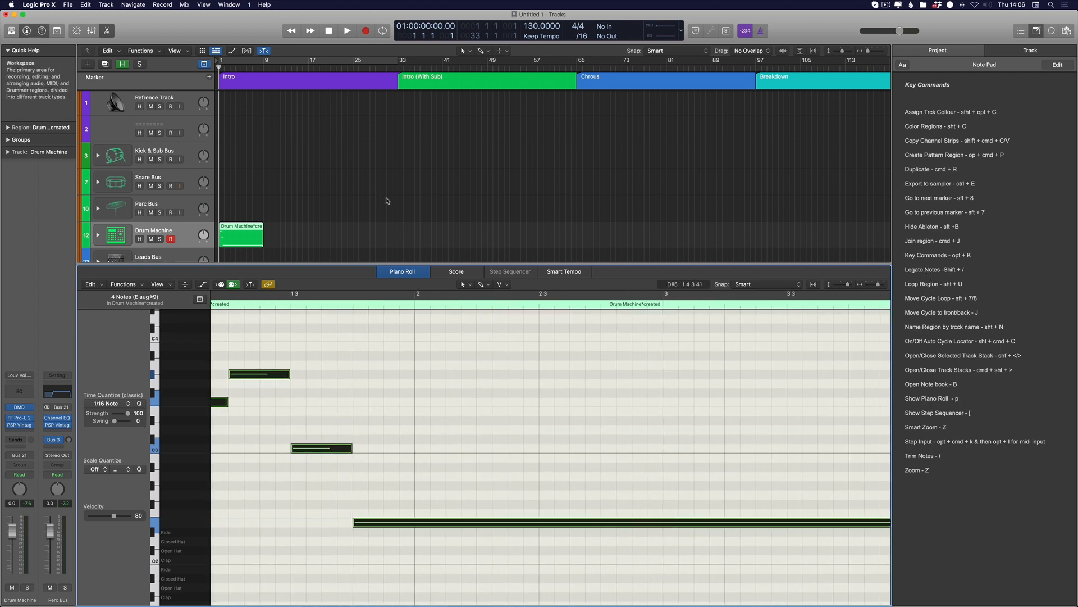
# Close the Piano Roll and delete the MIDI region from the Drum Machine track.
pyautogui.press('p')
pyautogui.rightClick(244, 233)
pyautogui.press('Escape')
pyautogui.press('Delete')
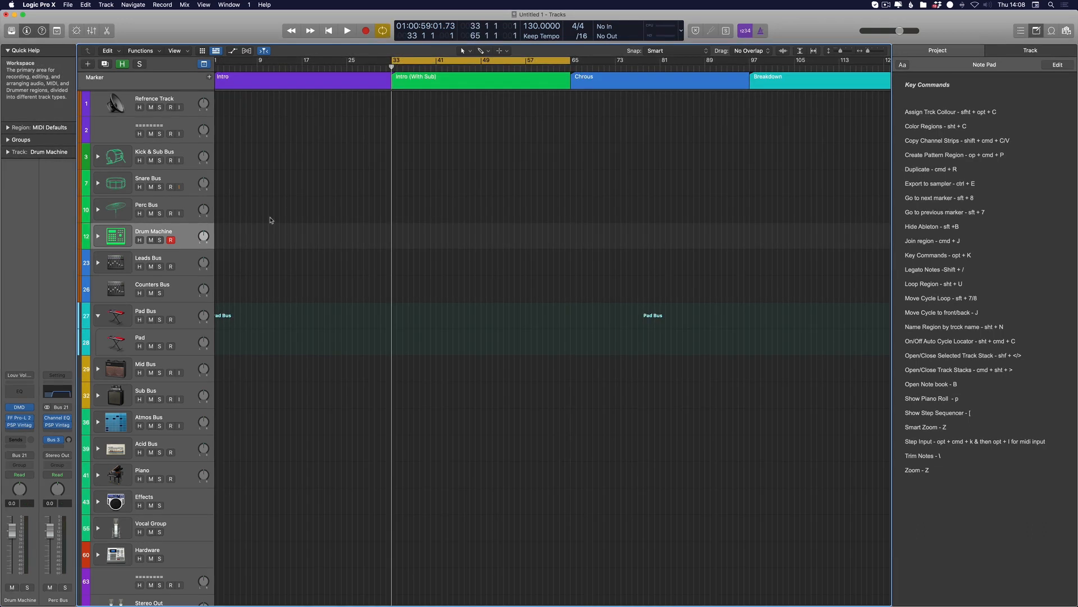
# Swap the cycle locators of the bar 33 to 65 area, return the playhead to the start and swap the locators back.
pyautogui.hscroll(-1, 270, 219)
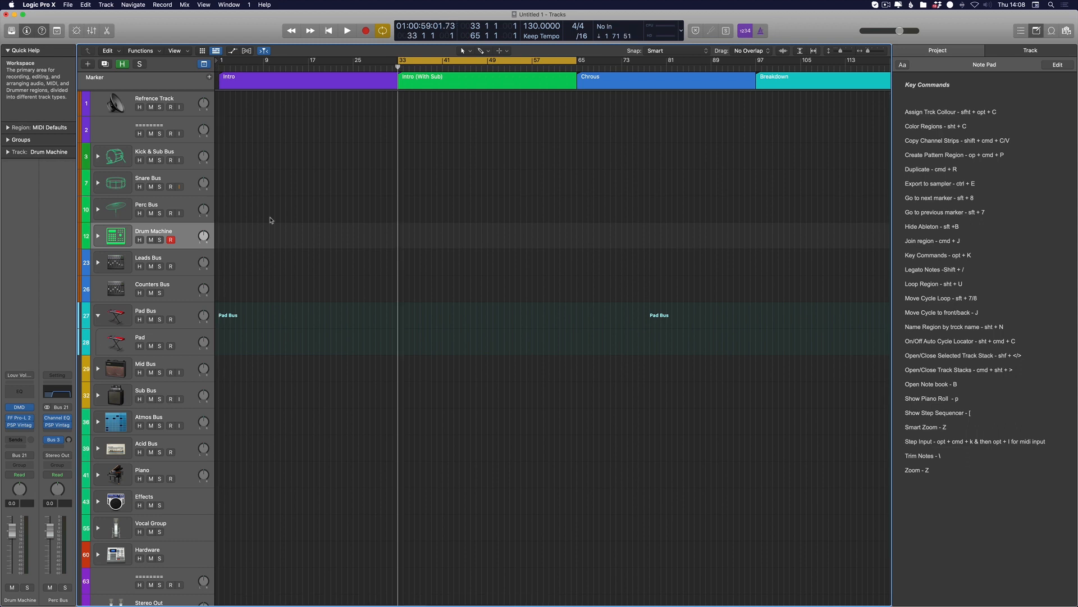
pyautogui.press('j')
pyautogui.press('Return')
pyautogui.press('Return')
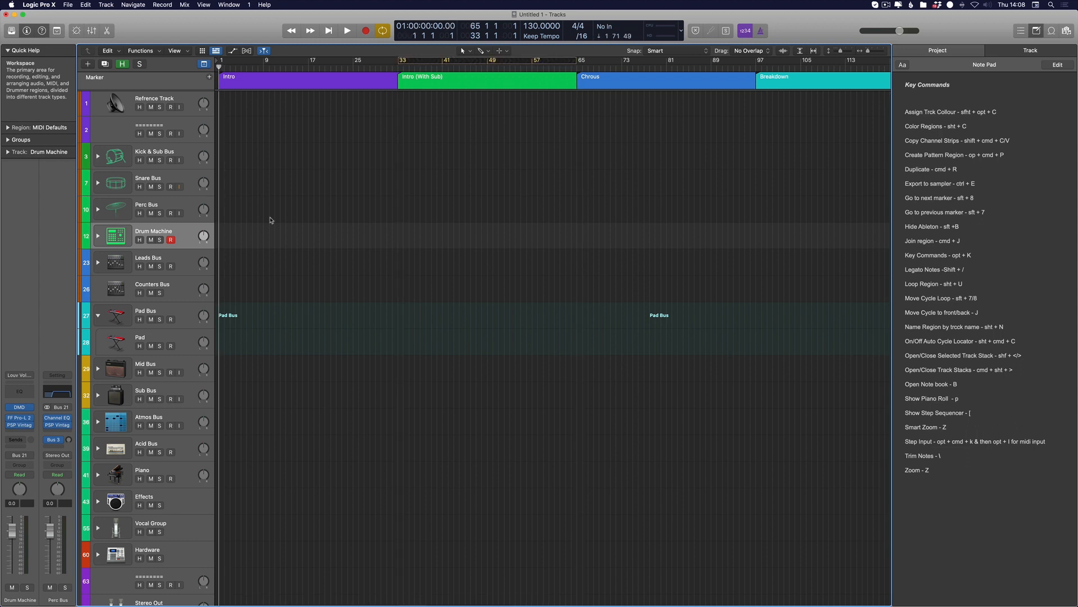
pyautogui.press('j')
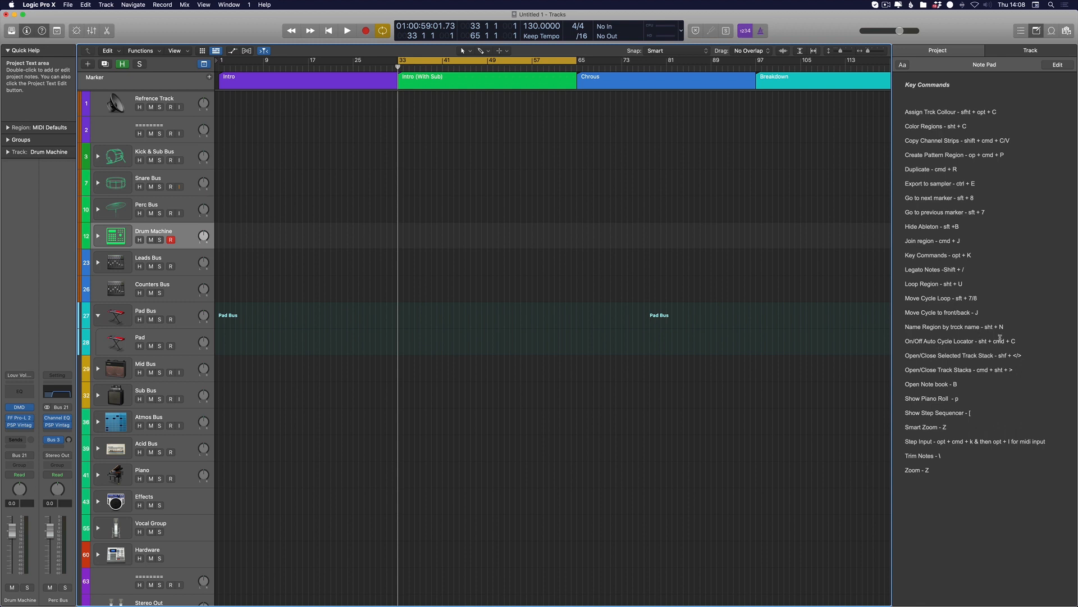
pyautogui.click(141, 51)
pyautogui.click(576, 374)
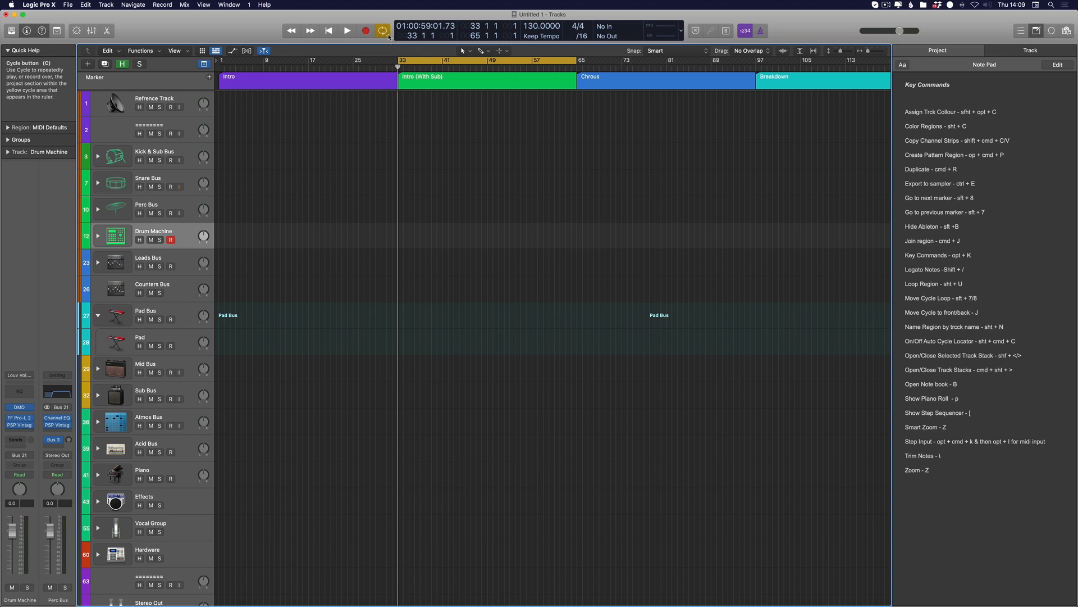
# Expand the Drum Machine track stack to show its subtracks and collapse it again.
pyautogui.hscroll(3, 349, 241)
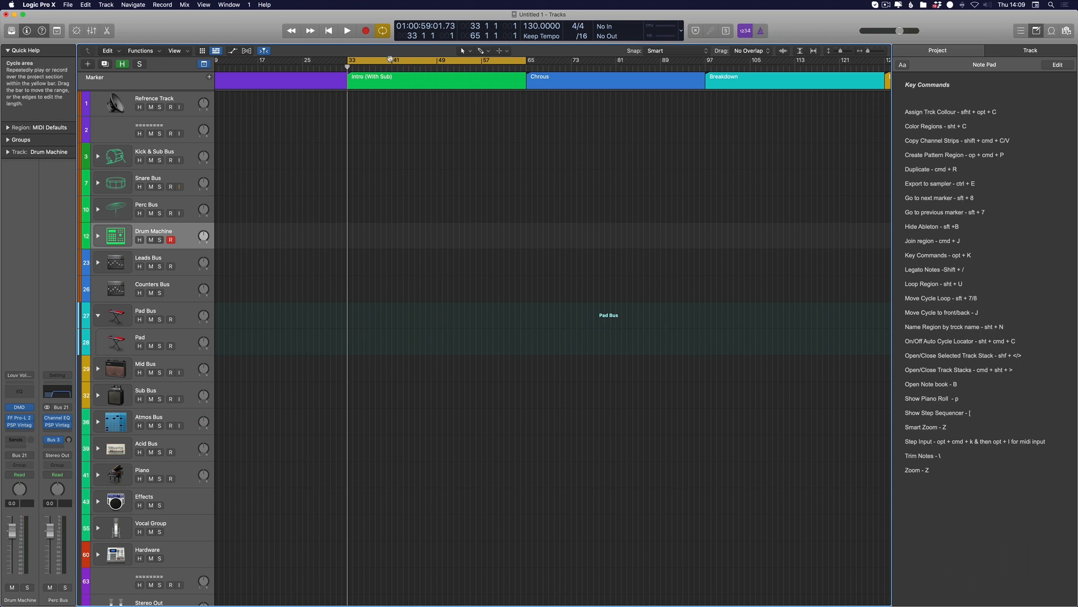
pyautogui.hscroll(1, 337, 84)
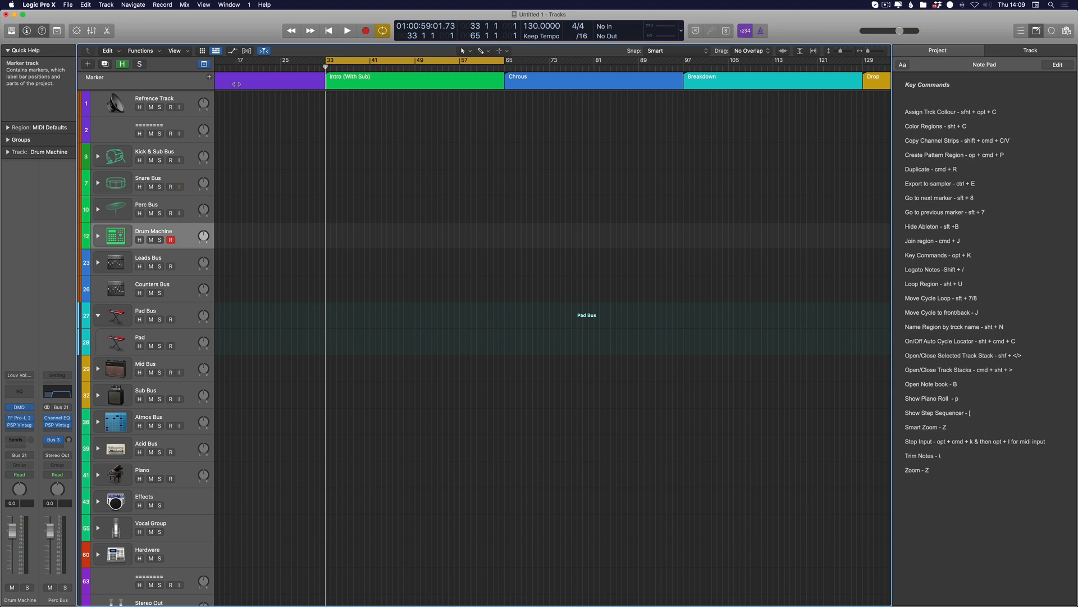
pyautogui.scroll(1, 228, 216)
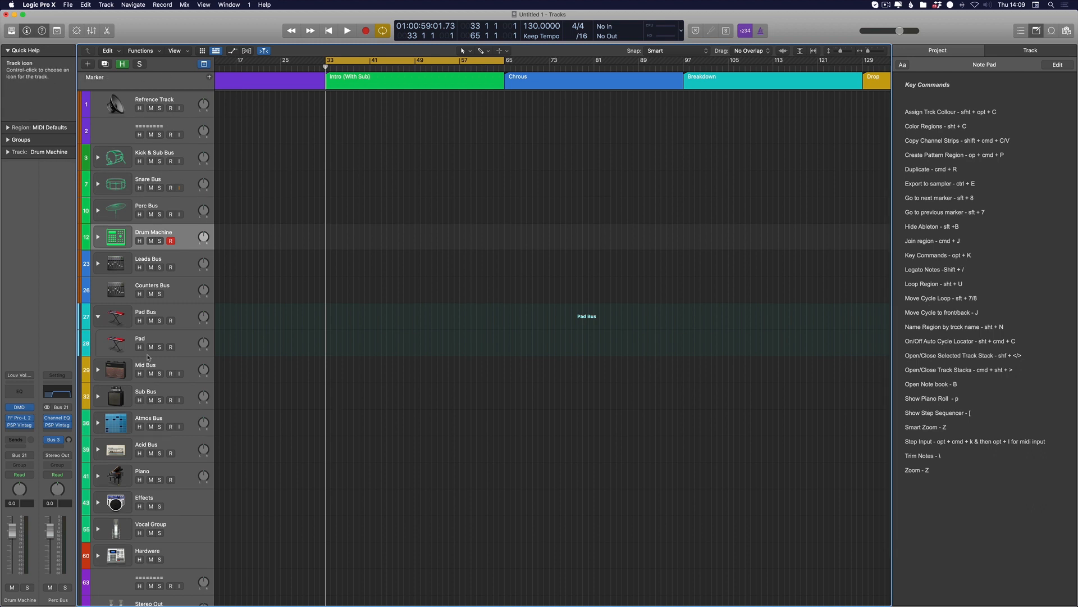
pyautogui.scroll(1, 167, 168)
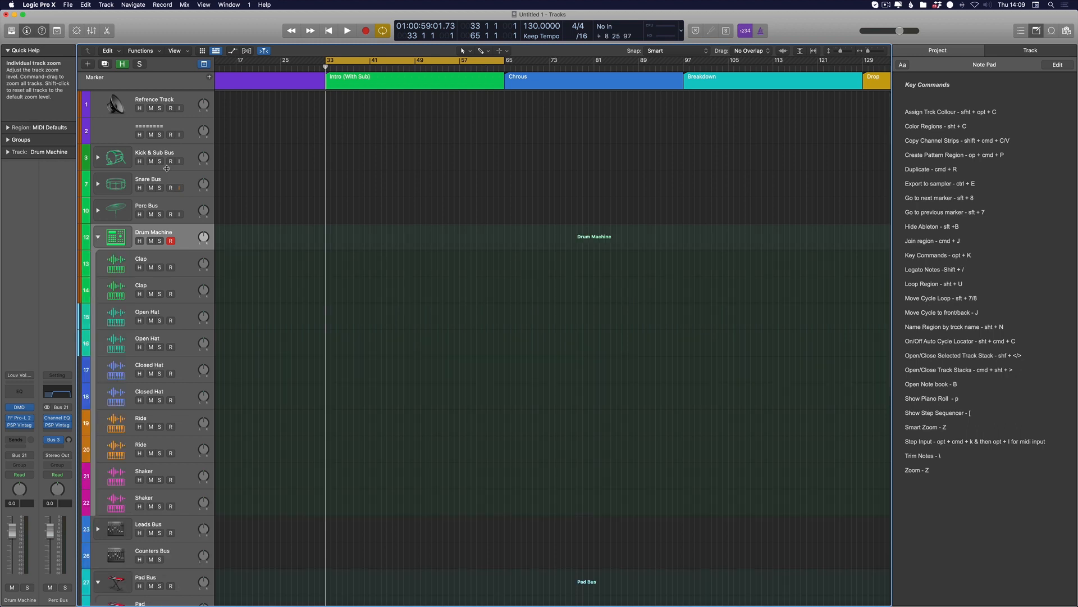
pyautogui.hotkey('shift', ',')
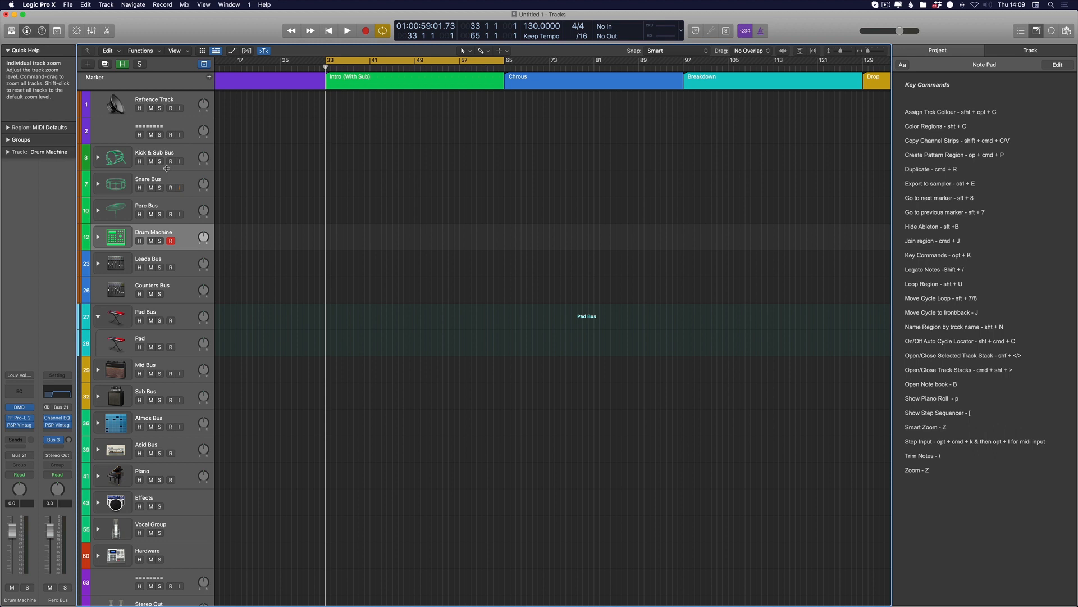
# Show and hide the Piano Roll, and repeatedly show and hide the Step Sequencer, leaving both closed.
pyautogui.press('p')
pyautogui.press('p')
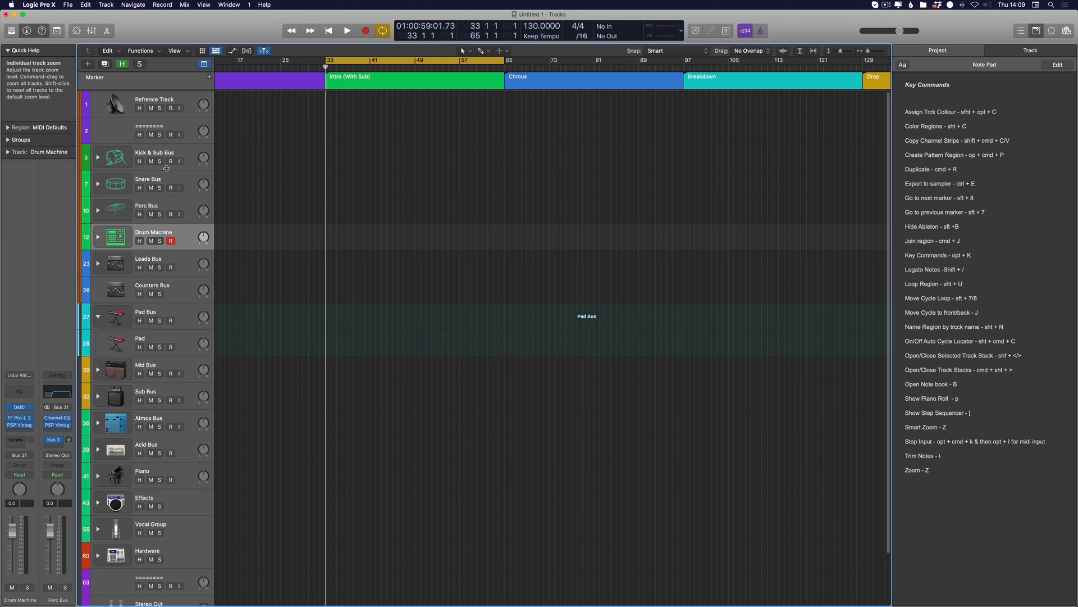
pyautogui.press('[')
pyautogui.press('[')
pyautogui.press('[')
pyautogui.press('[')
pyautogui.press('[')
pyautogui.press('[')
pyautogui.press('[')
pyautogui.press('[')
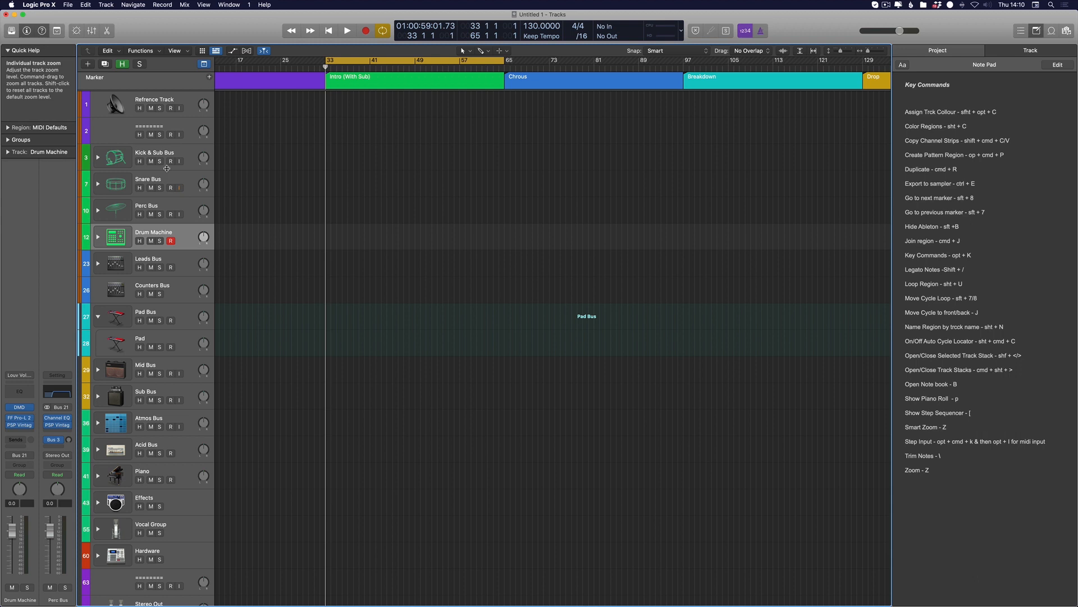
# Point out the Step Input key command entry in the Note Pad by selecting its text.
pyautogui.click(915, 441)
pyautogui.tripleClick(915, 442)
pyautogui.click(1043, 441)
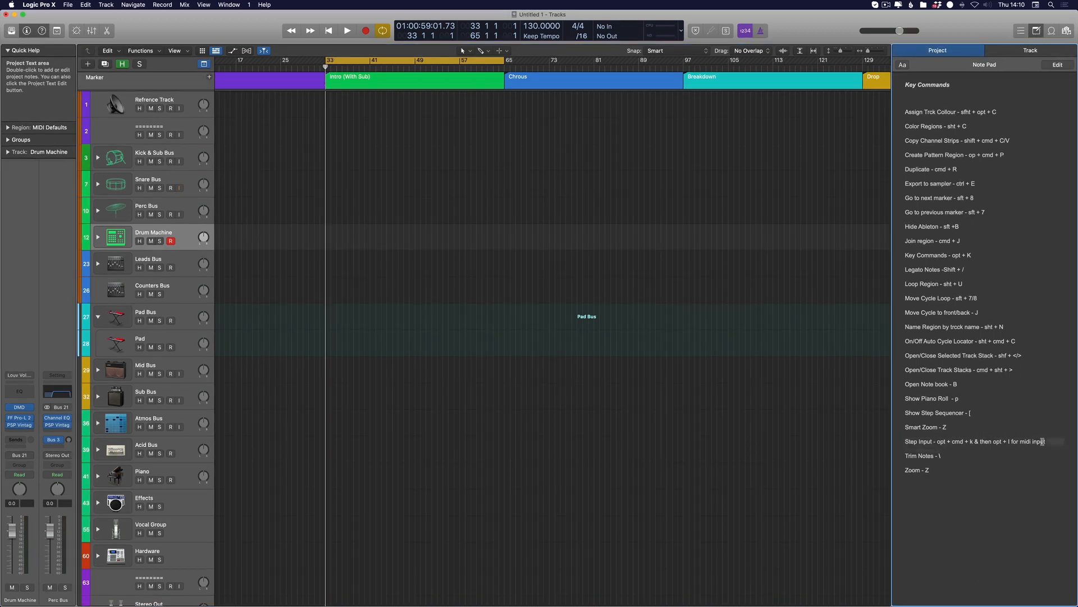